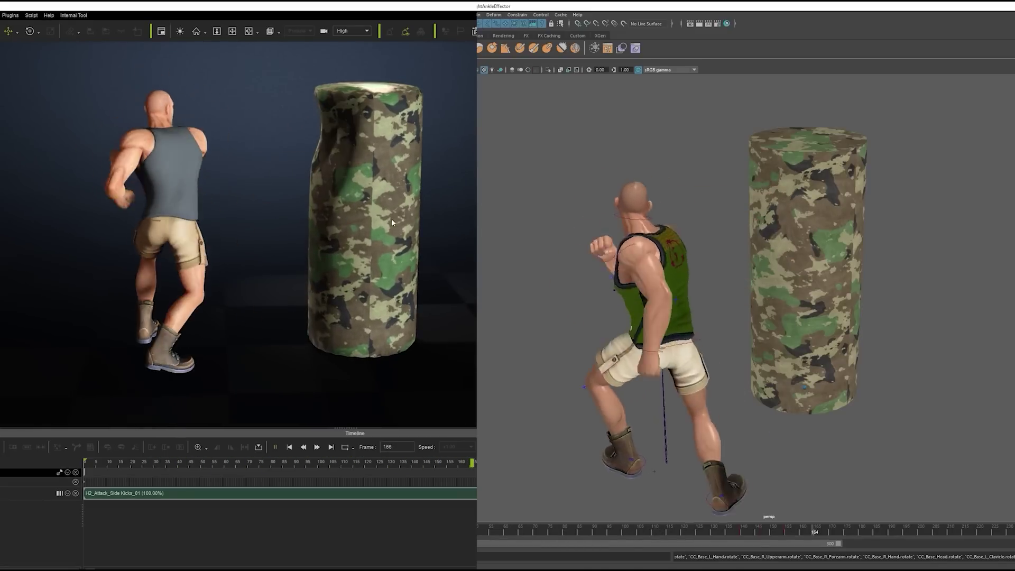
left_click_drag(391, 218, 475, 207, "alt")
left_click(275, 447)
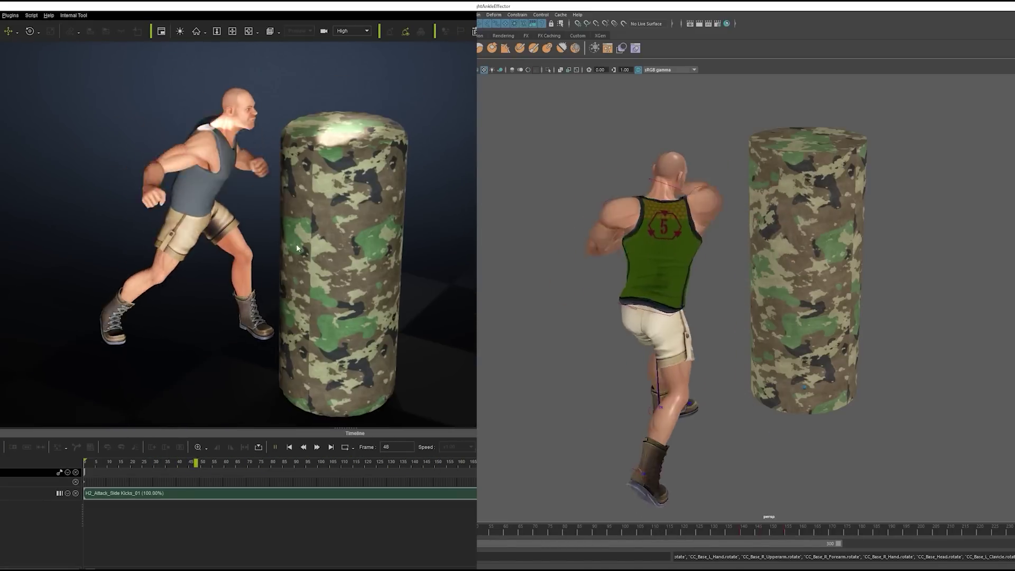
left_click_drag(370, 232, 367, 325, "alt")
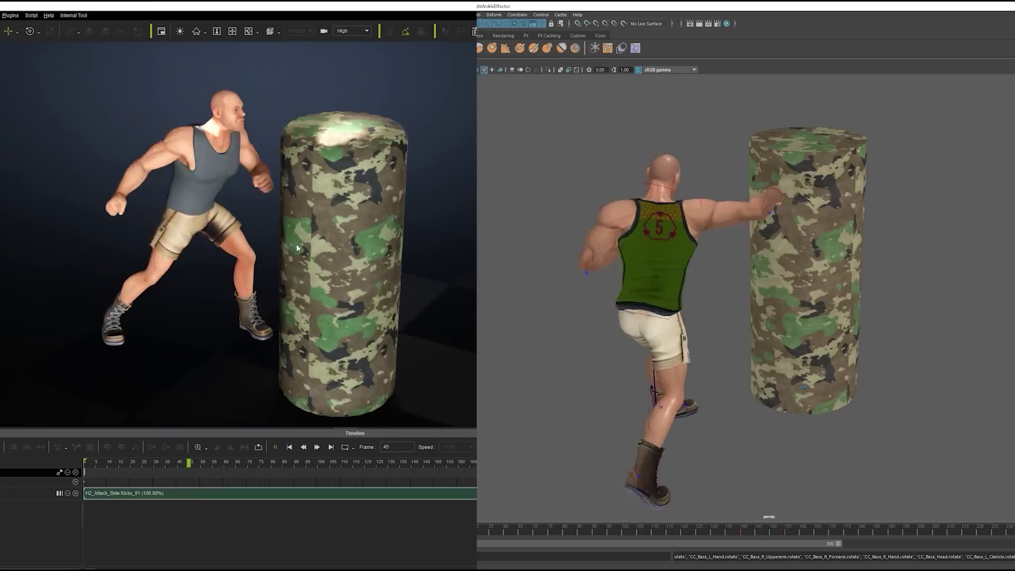
left_click_drag(371, 231, 424, 277, "alt")
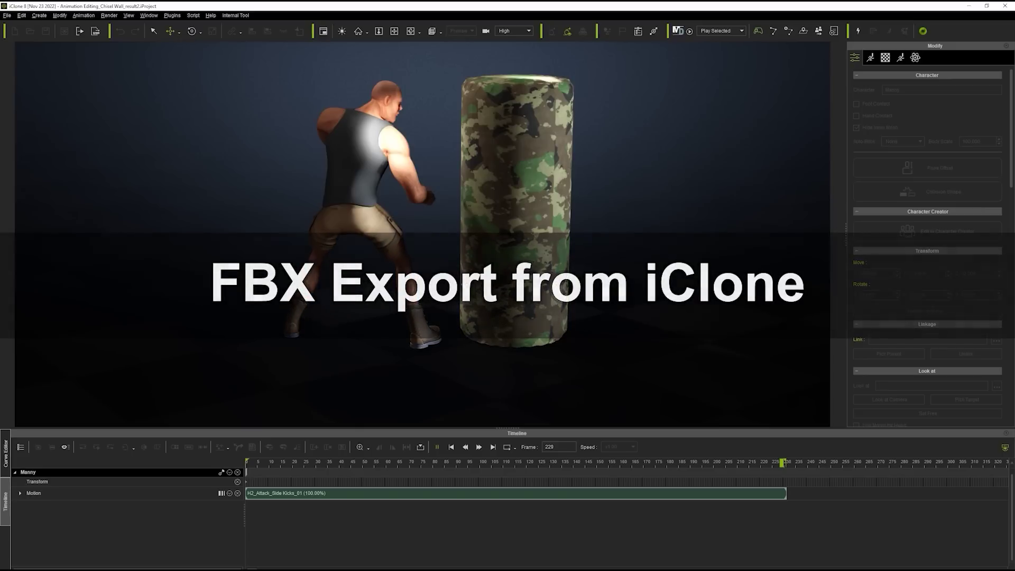
Export the character as Tpose.fbx in T-Pose, using the Maya (Motion Pipeline) FBX preset with embedded textures.
key("space")
right_click_drag(507, 287, 477, 278, "alt")
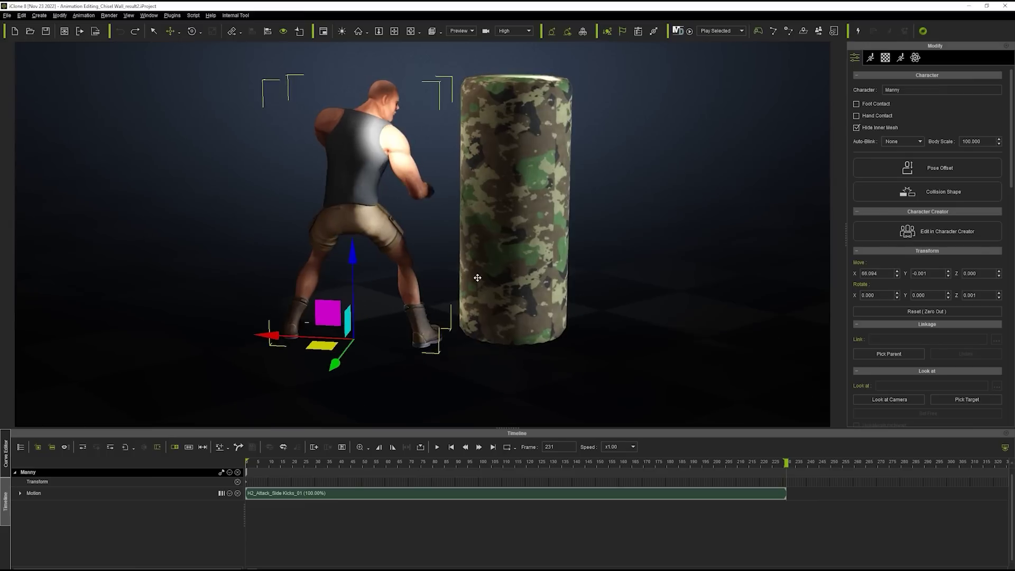
left_click_drag(476, 279, 488, 286, "alt")
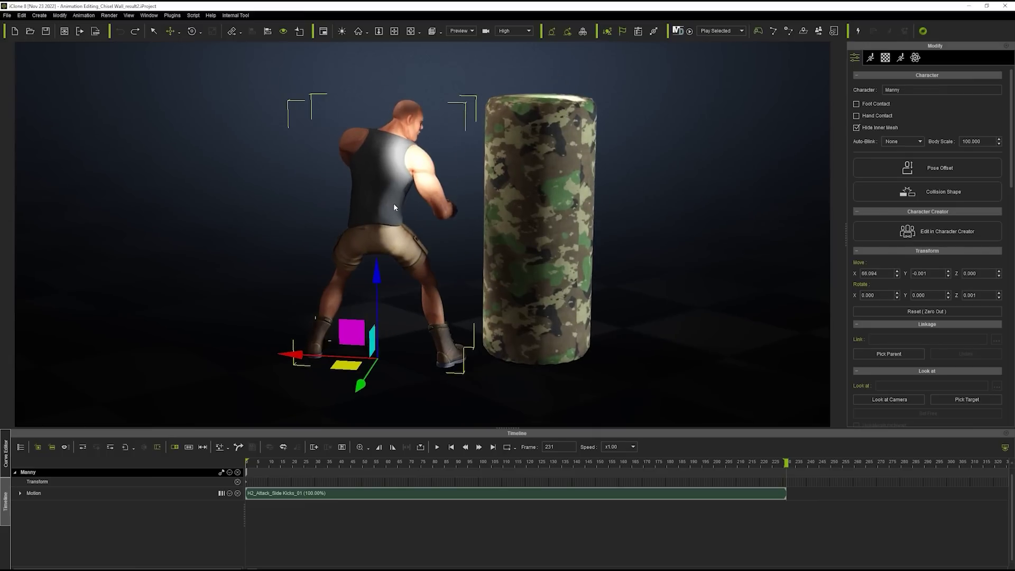
left_click(8, 15)
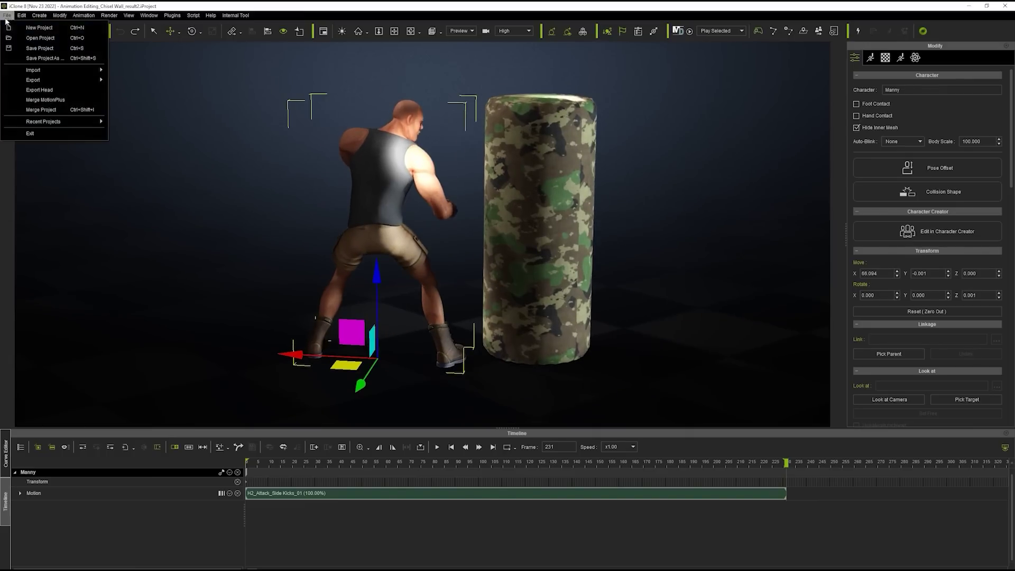
mouse_move(63, 80)
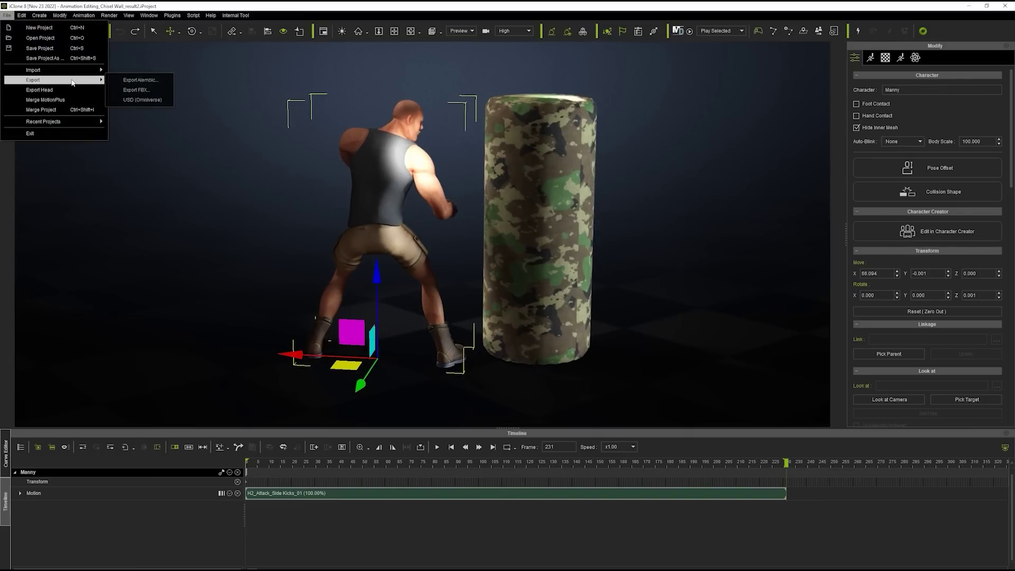
left_click(139, 89)
left_click(454, 154)
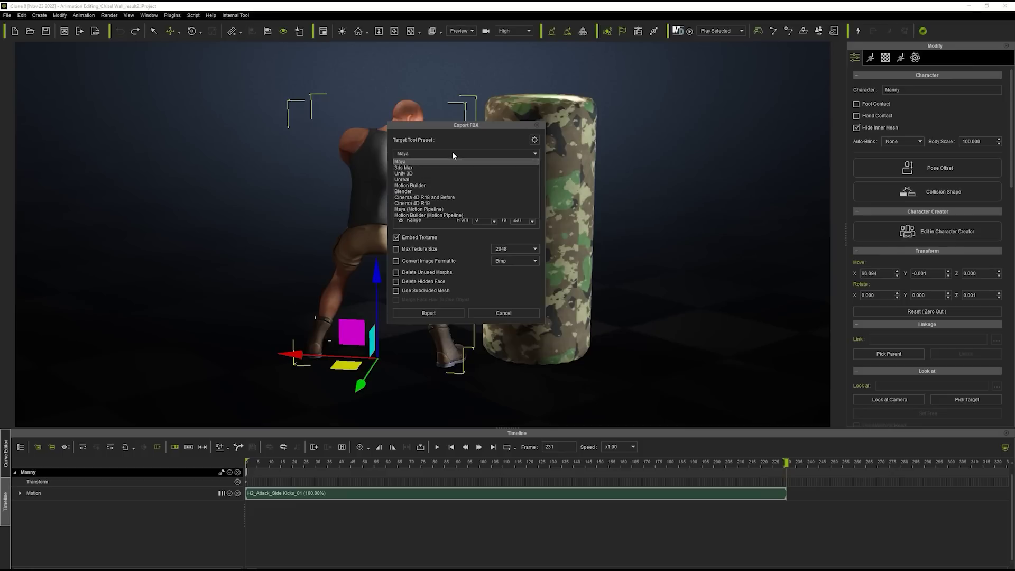
left_click(429, 208)
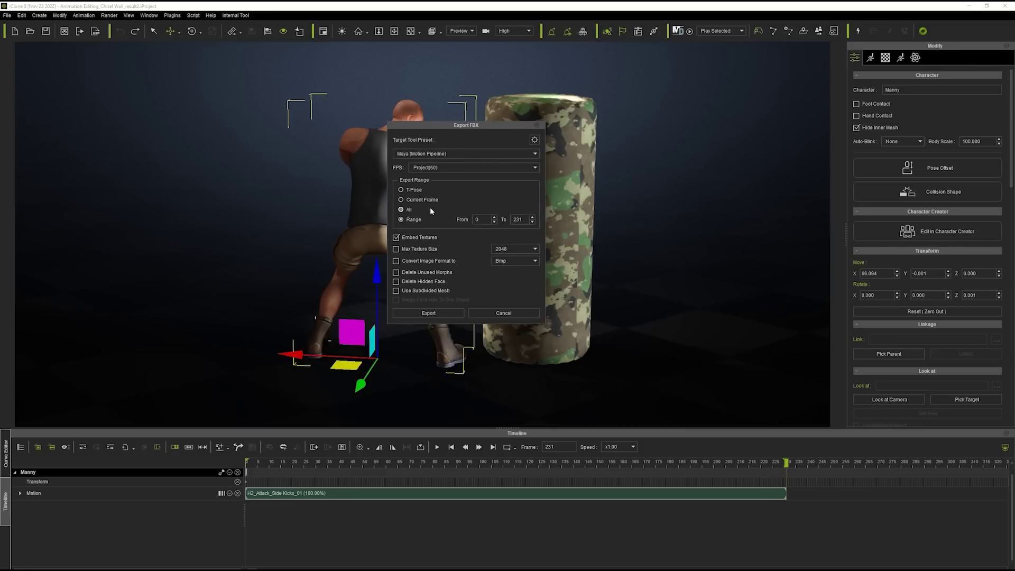
left_click(442, 317)
type("Tpos")
key("Return")
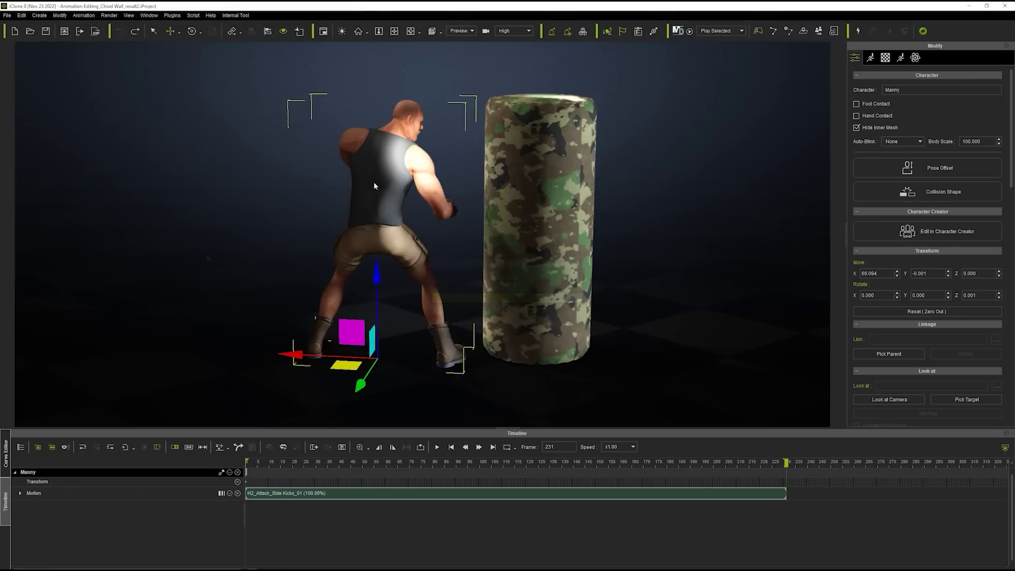
Export the character's motion as Motion.fbx over the frame range 0 to 231 with the Maya (Motion Pipeline) preset.
left_click(7, 15)
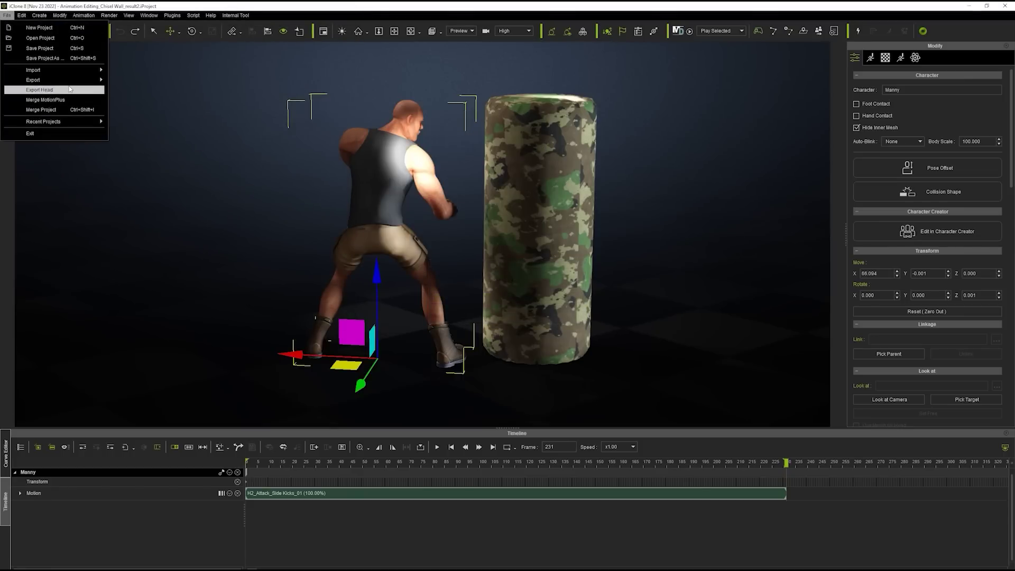
mouse_move(80, 89)
left_click(152, 91)
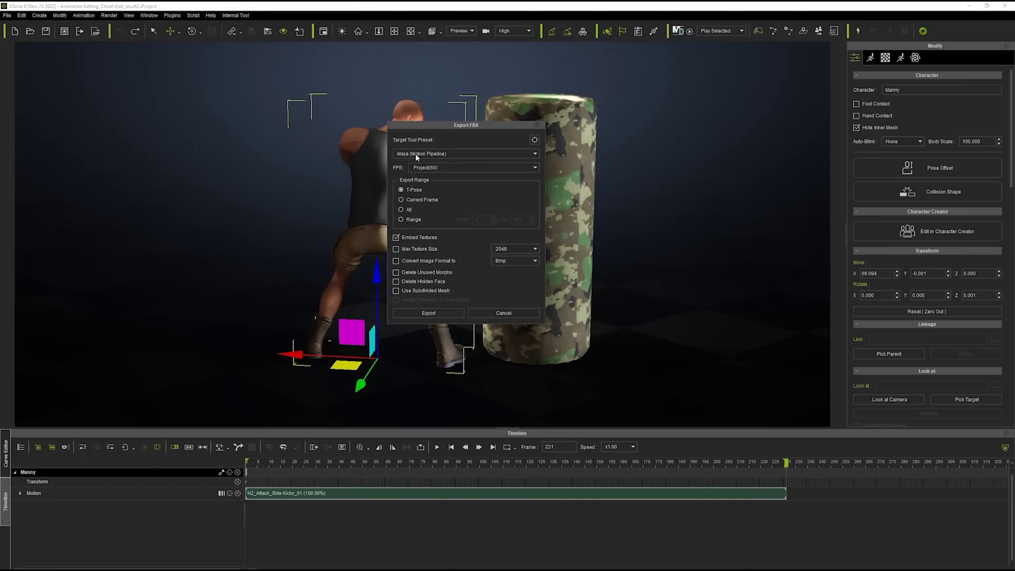
left_click(407, 218)
left_click(440, 313)
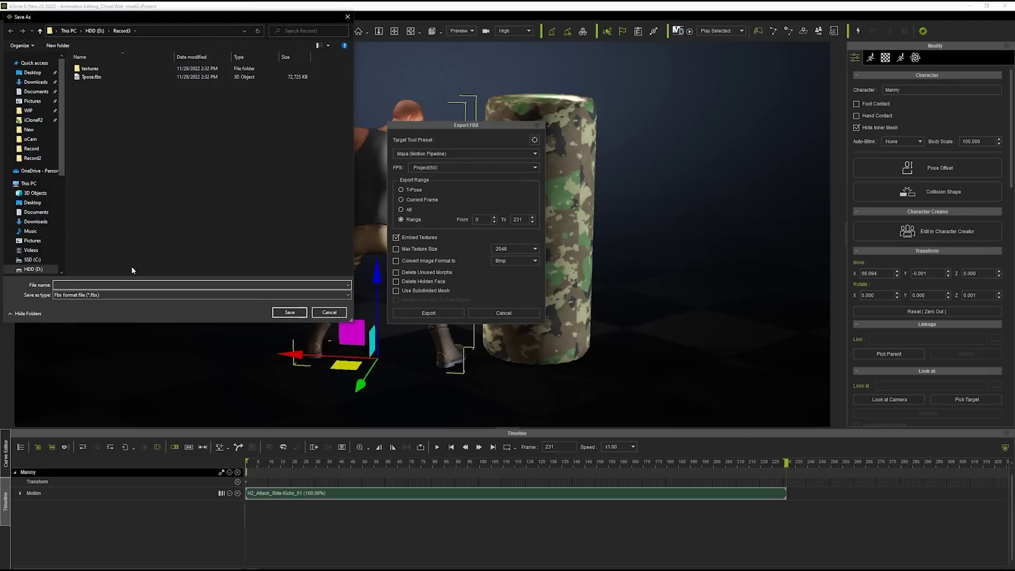
key("Return")
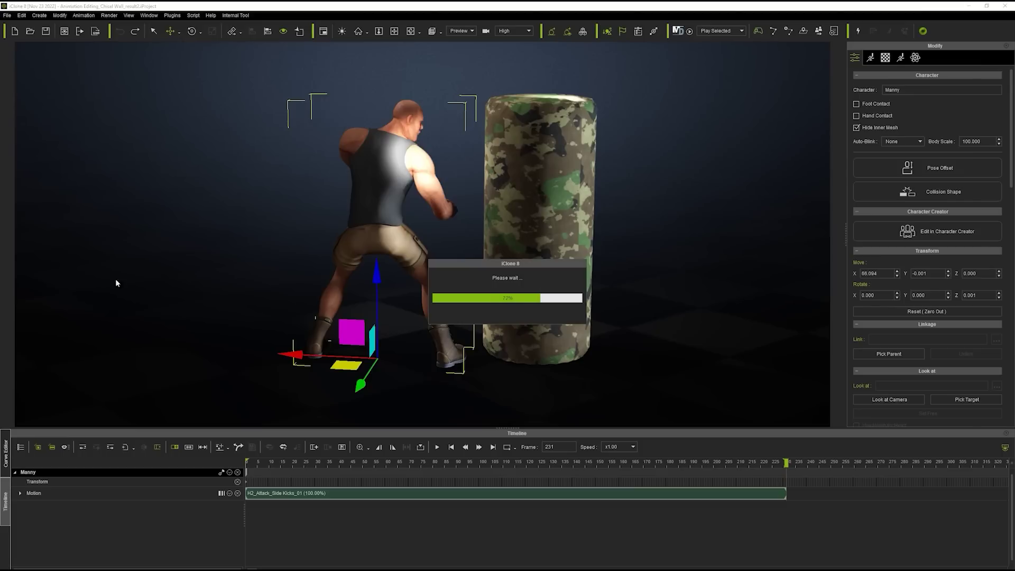
Export the Heavy Bag prop as Bag.fbx with the Maya preset over the frame range 0 to 231.
left_click(546, 134)
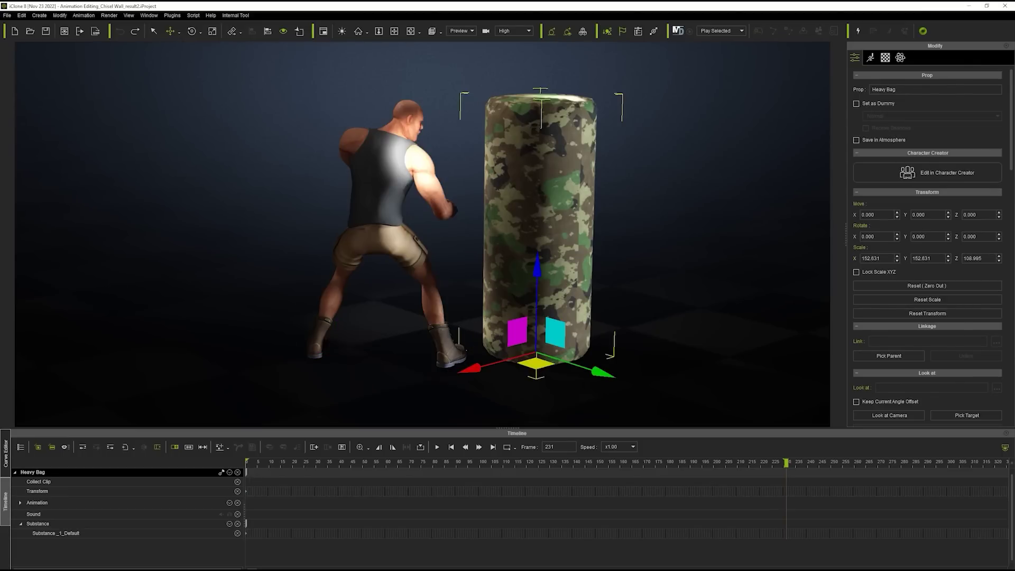
left_click(7, 15)
mouse_move(53, 78)
left_click(144, 91)
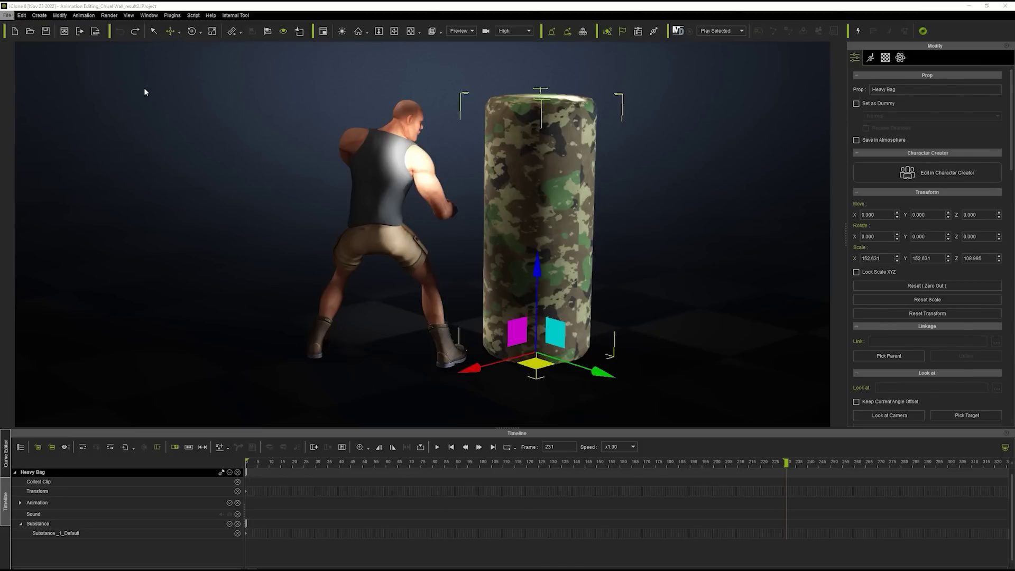
left_click(461, 153)
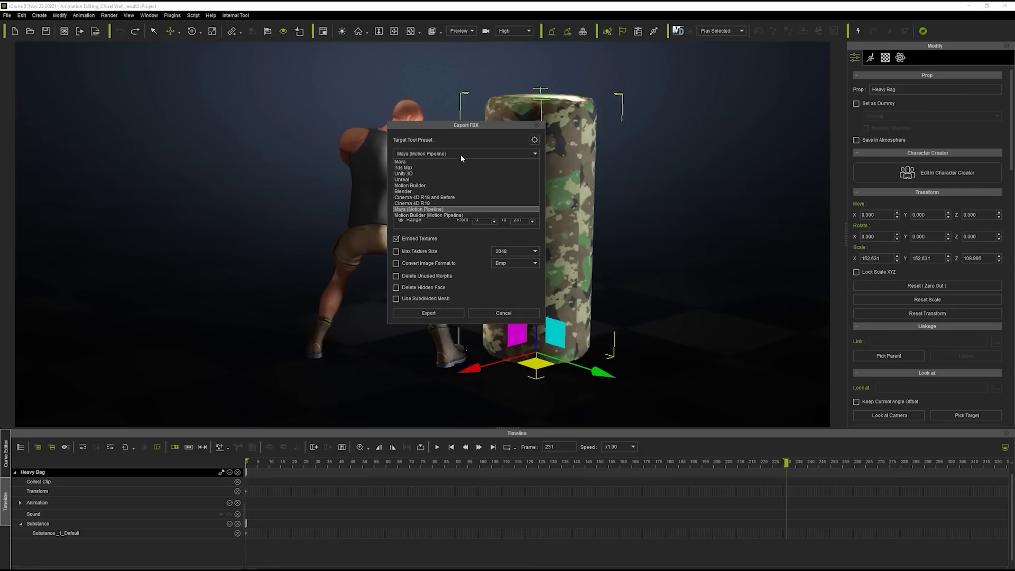
left_click(422, 163)
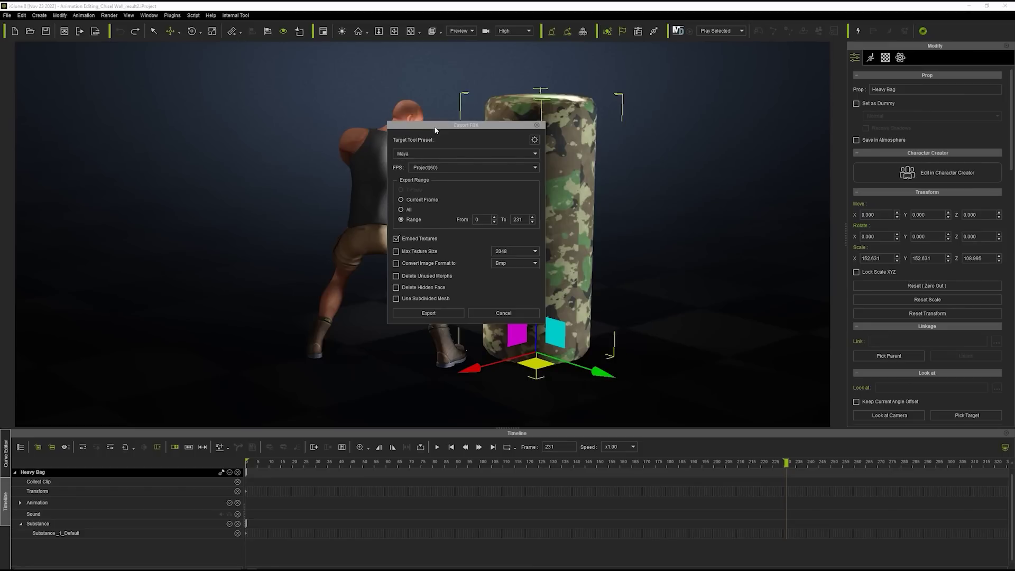
left_click(435, 314)
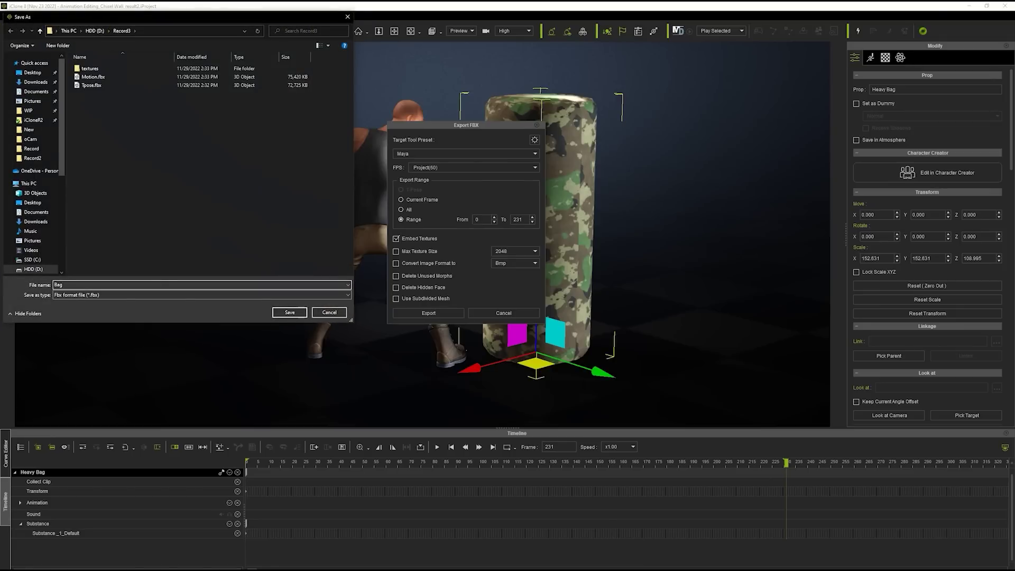
key("Return")
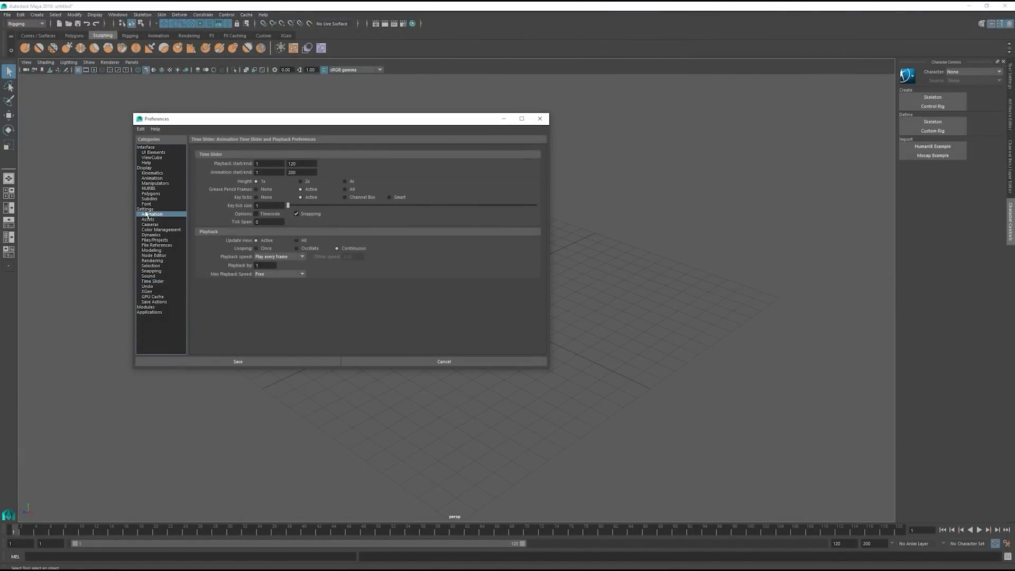
Switch to Maya, set the working time unit to NTSC Field (60 fps) in the preferences and save them.
left_click(146, 209)
left_click(277, 201)
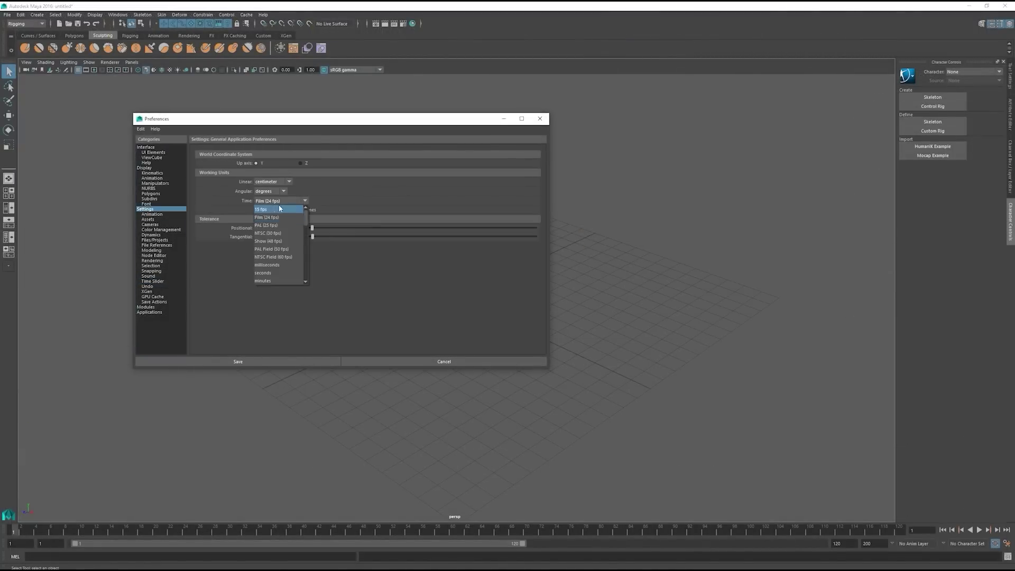
left_click(288, 258)
left_click(237, 361)
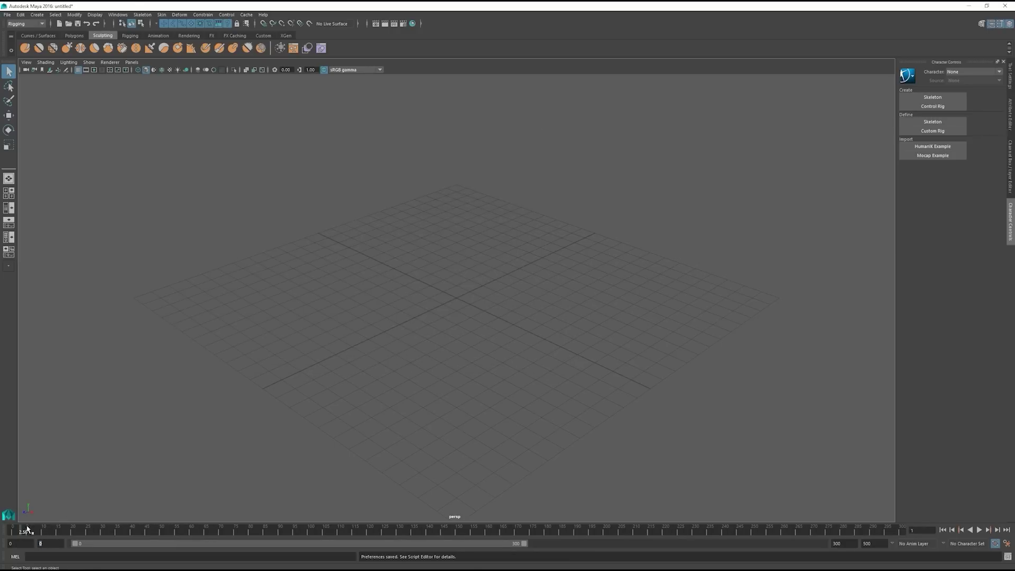
Import Tpose.fbx from the Record3 folder and frame the whole character from the front.
left_click(7, 15)
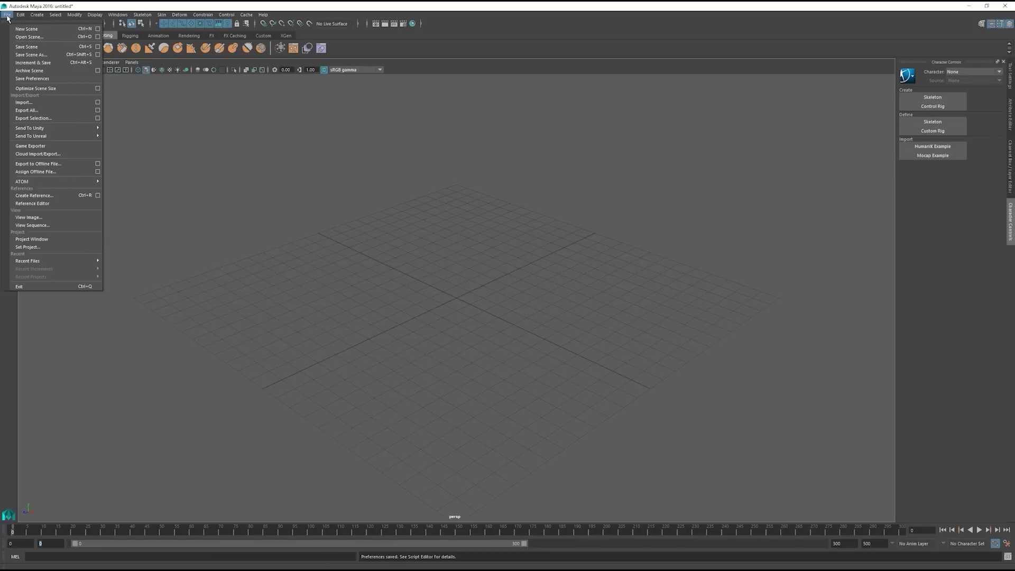
left_click(44, 102)
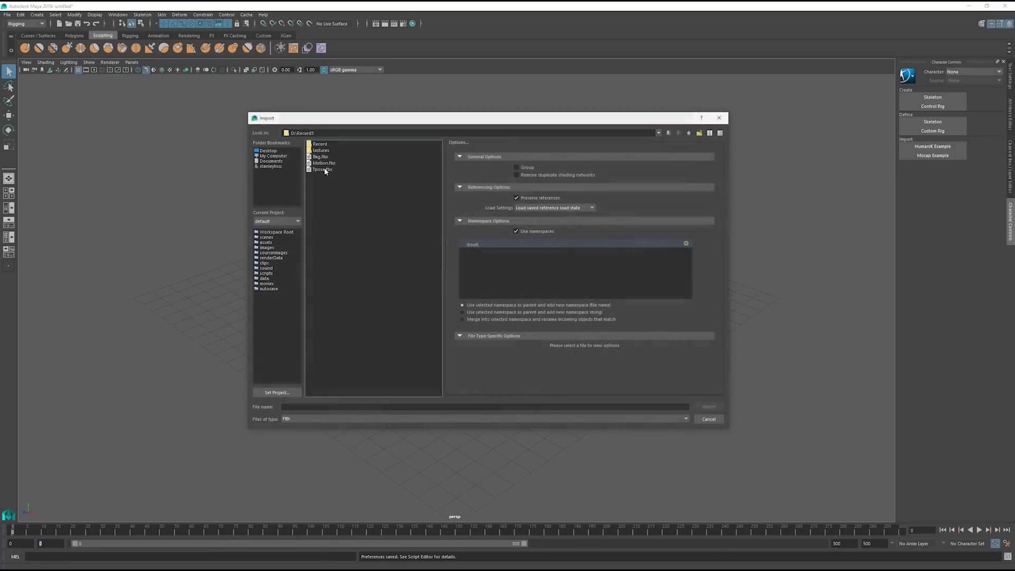
left_click(317, 166)
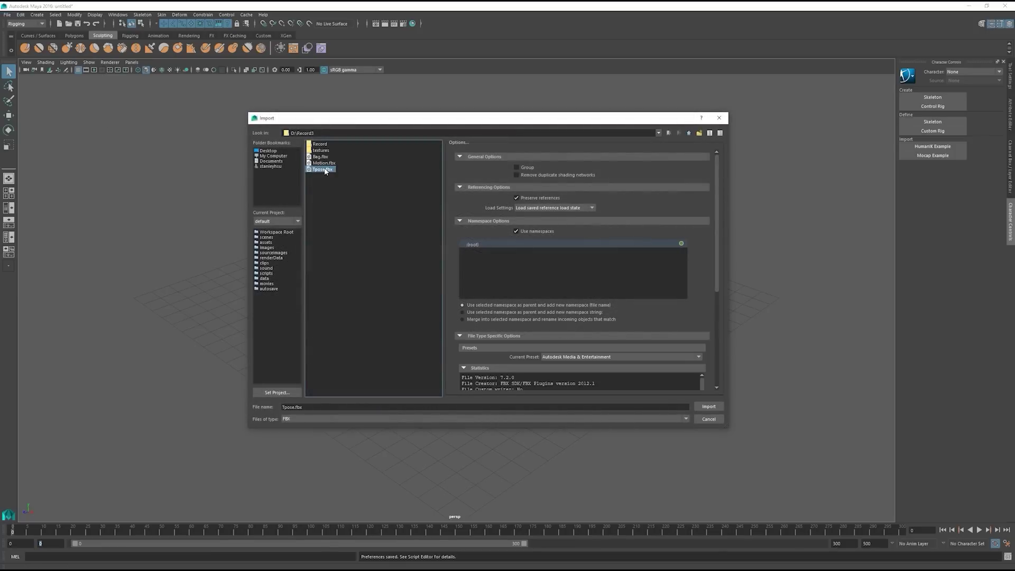
left_click(708, 406)
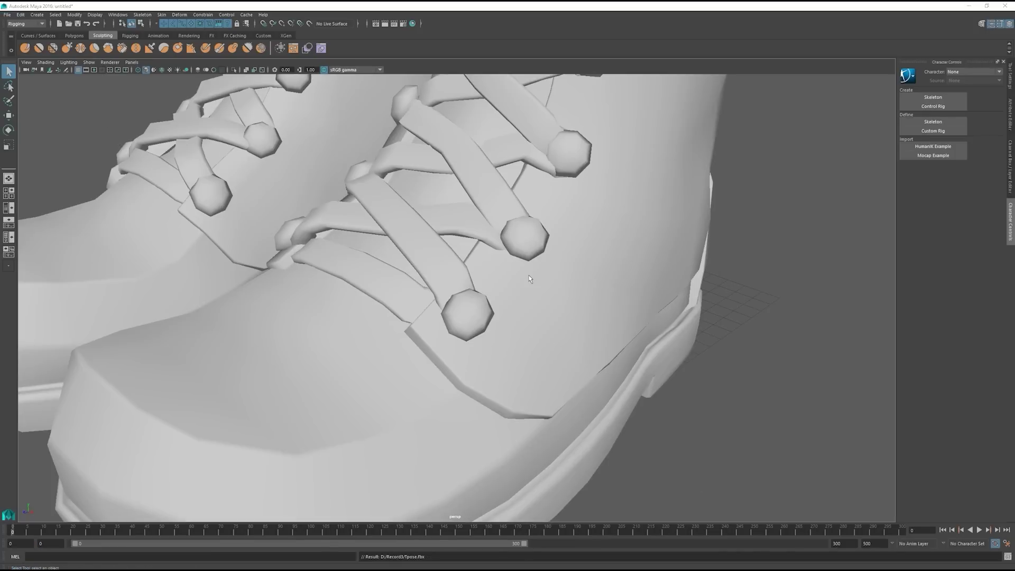
scroll(529, 275, "down", 7)
middle_click_drag(458, 177, 439, 285, "alt")
left_click_drag(439, 285, 455, 286, "alt")
scroll(444, 307, "down", 10)
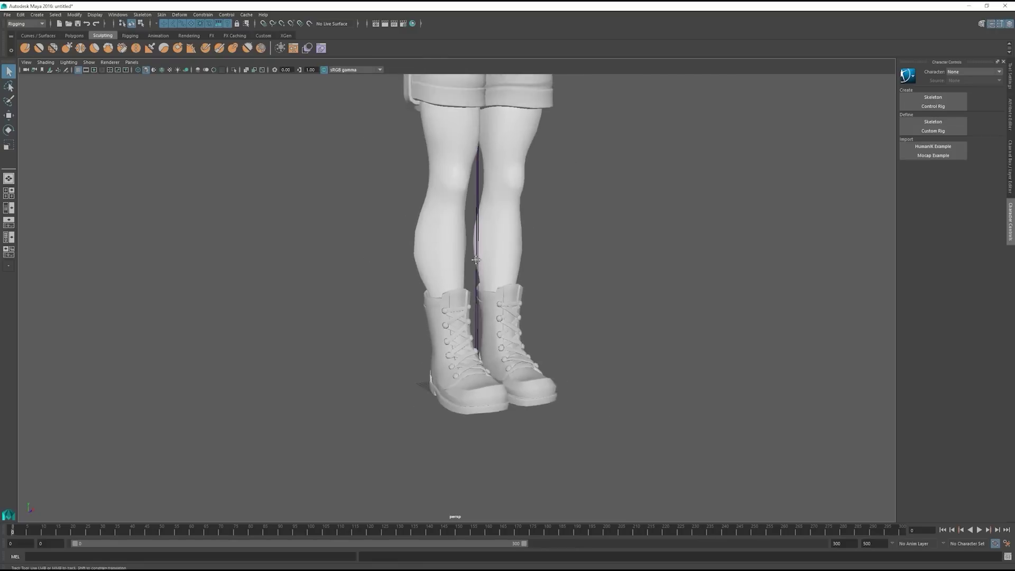
middle_click_drag(435, 333, 435, 346, "alt")
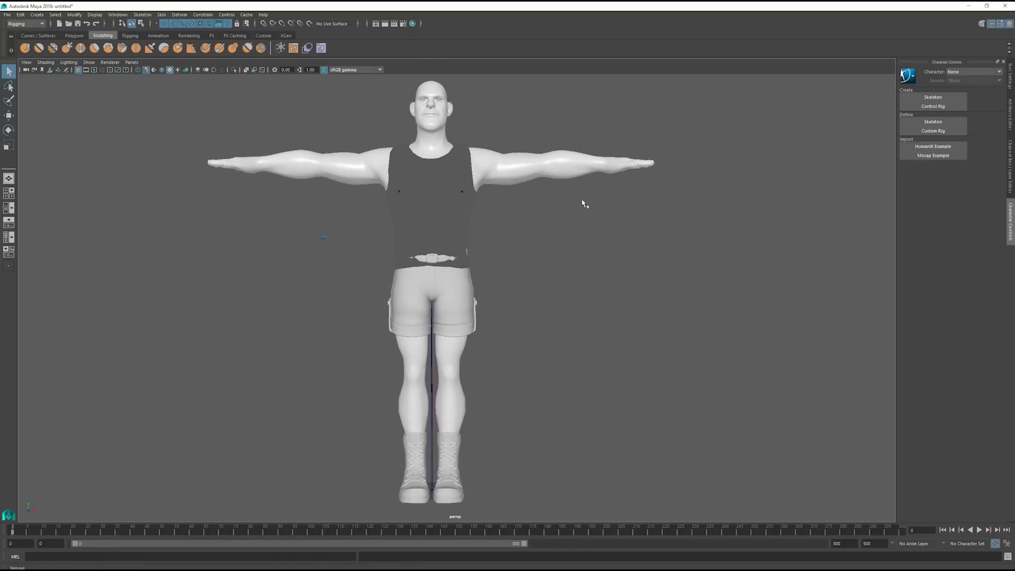
Start a HumanIK skeleton definition for the imported character.
left_click(142, 15)
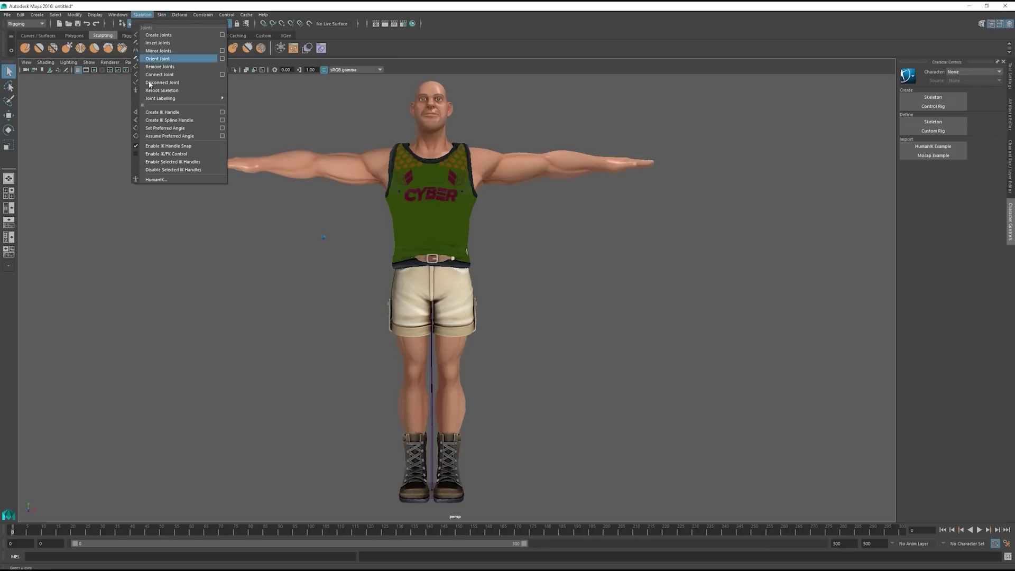
left_click(173, 180)
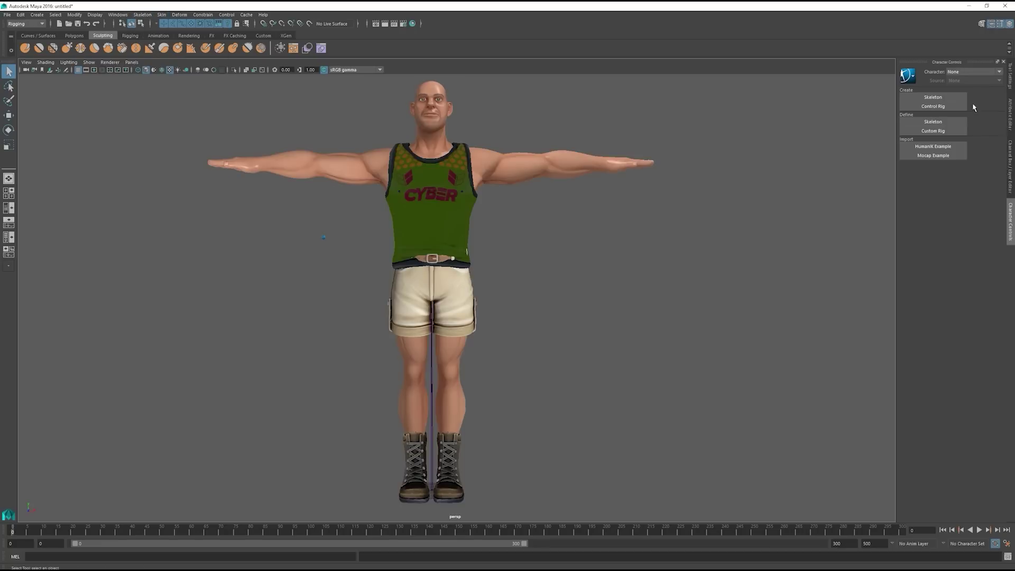
left_click(933, 123)
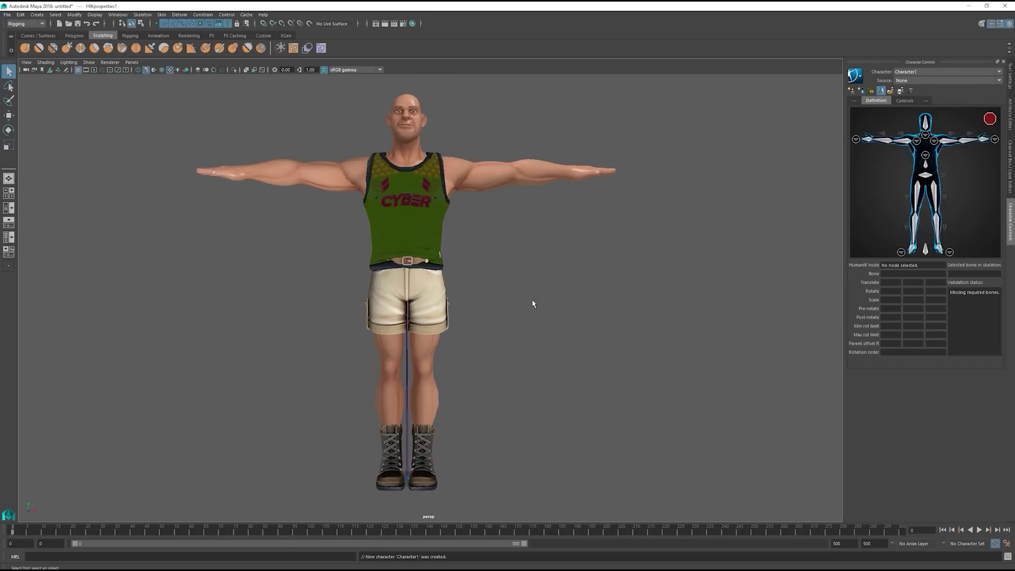
Load the CCAvatar skeleton definition from the root bone, matching all bones with prefix CC_Base_, and lock the definition.
left_click(406, 355)
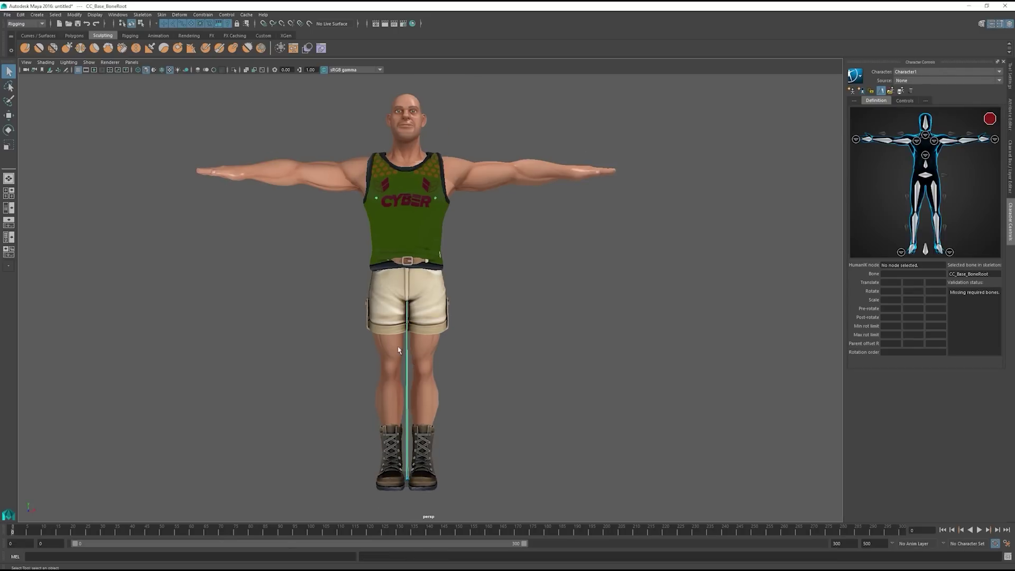
left_click(890, 91)
left_click(928, 195)
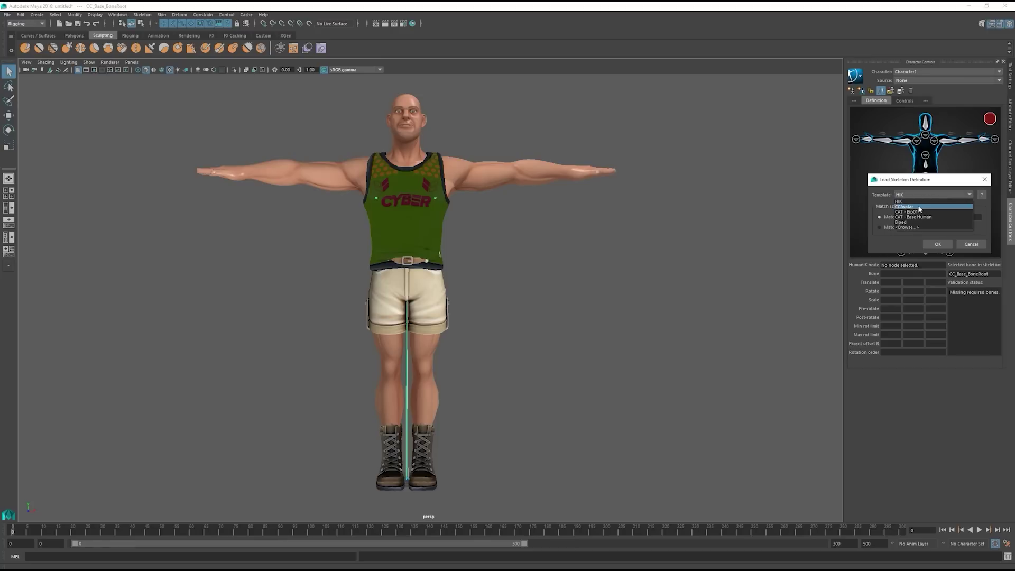
left_click(919, 210)
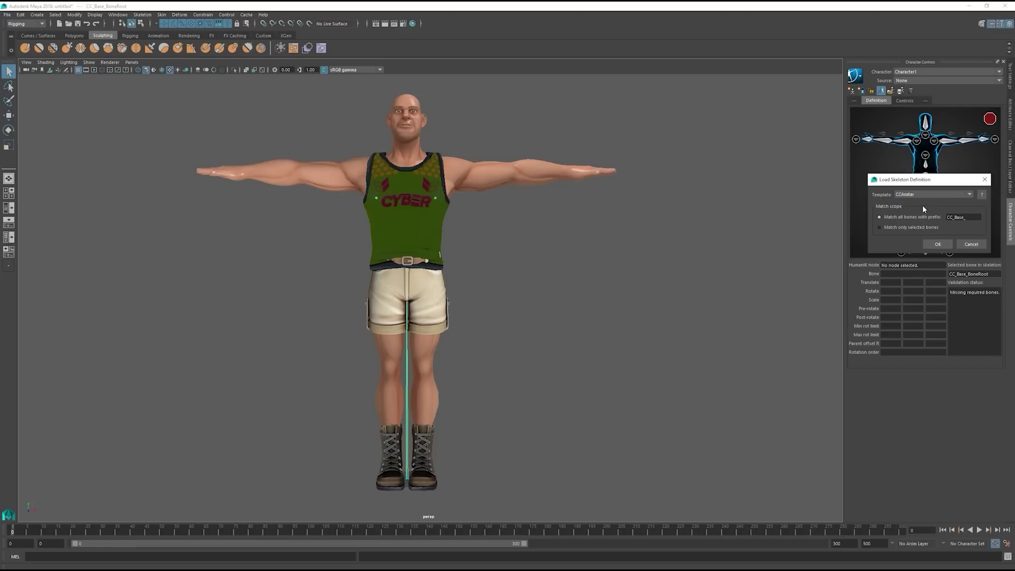
left_click(938, 244)
left_click(871, 91)
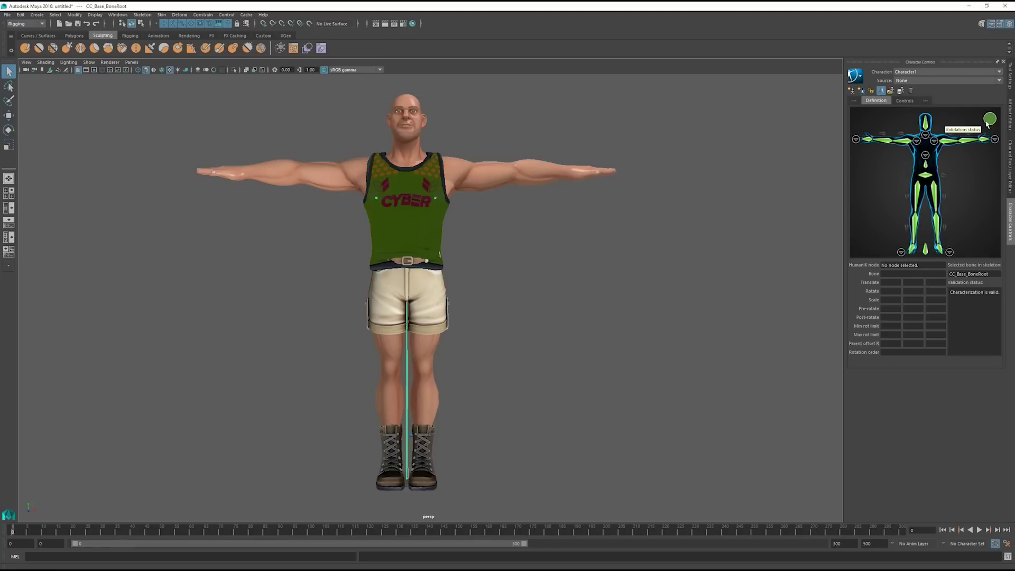
Import Motion.fbx from the Record3 folder and play the imported animation.
left_click(405, 365)
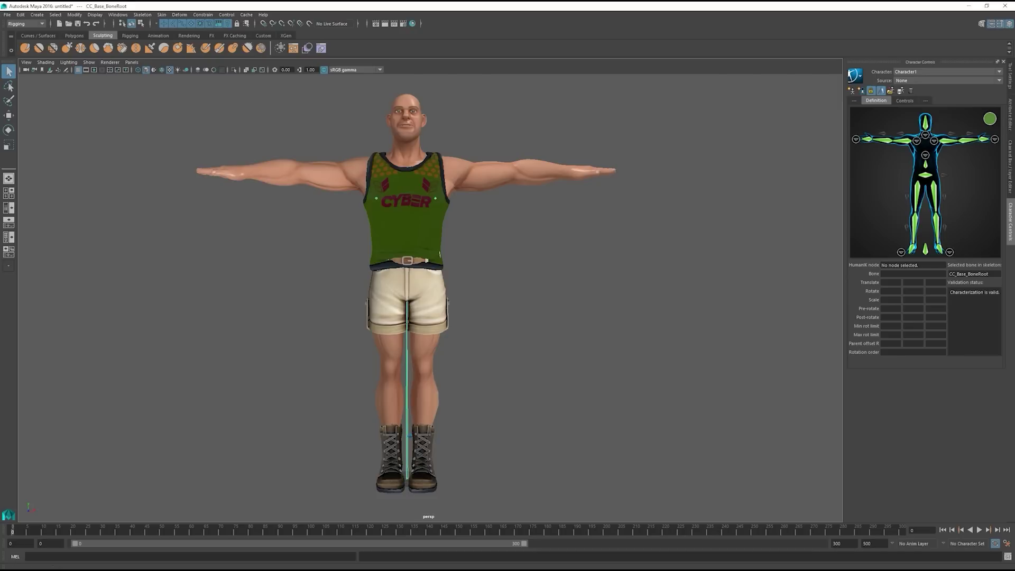
left_click(8, 15)
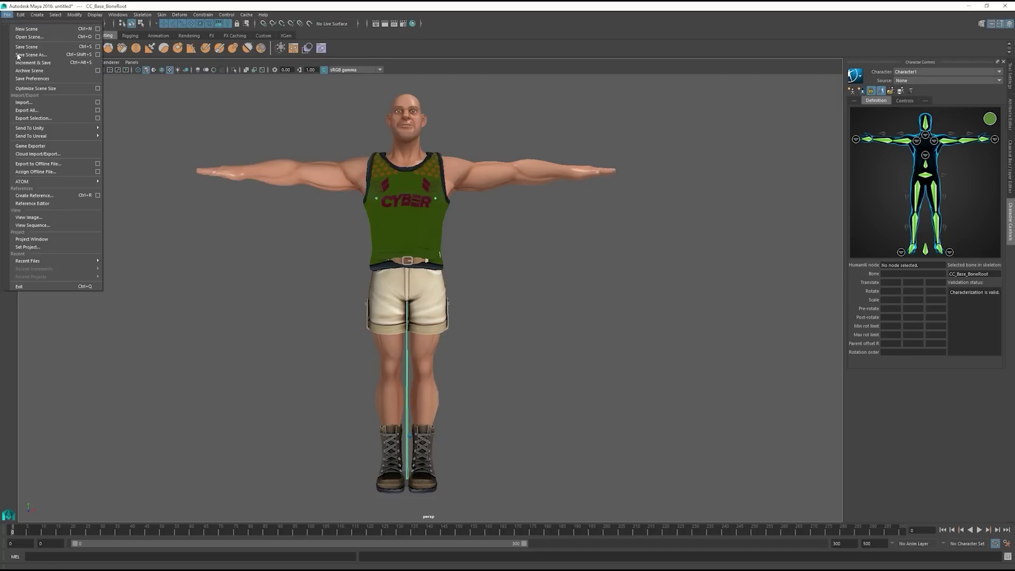
left_click(40, 103)
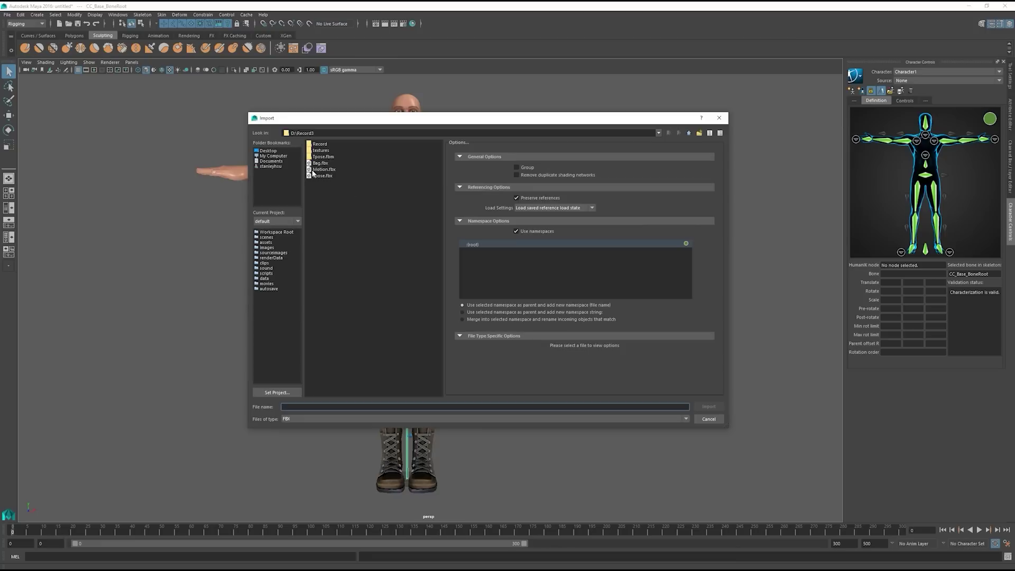
double_click(322, 176)
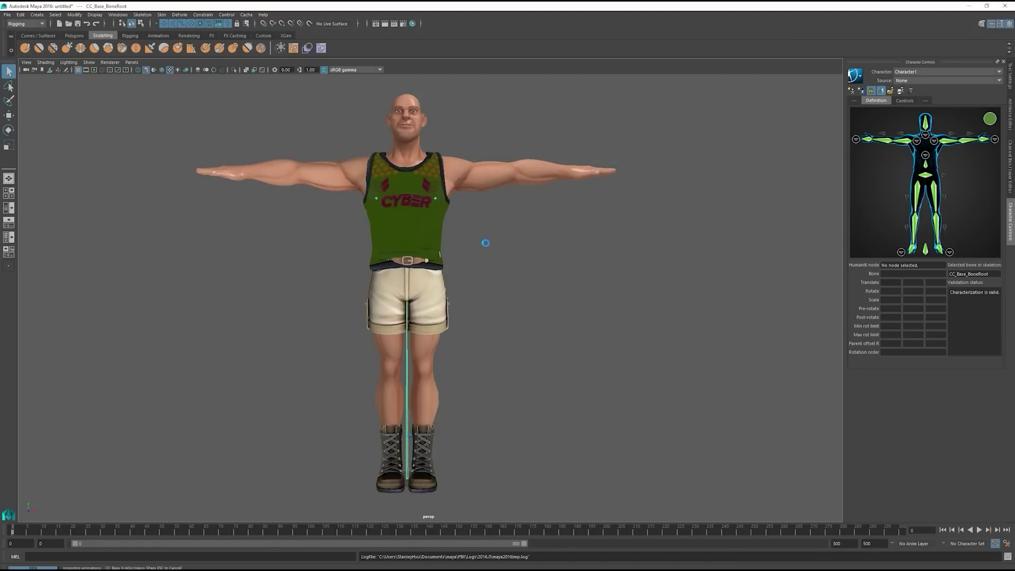
key("alt+v")
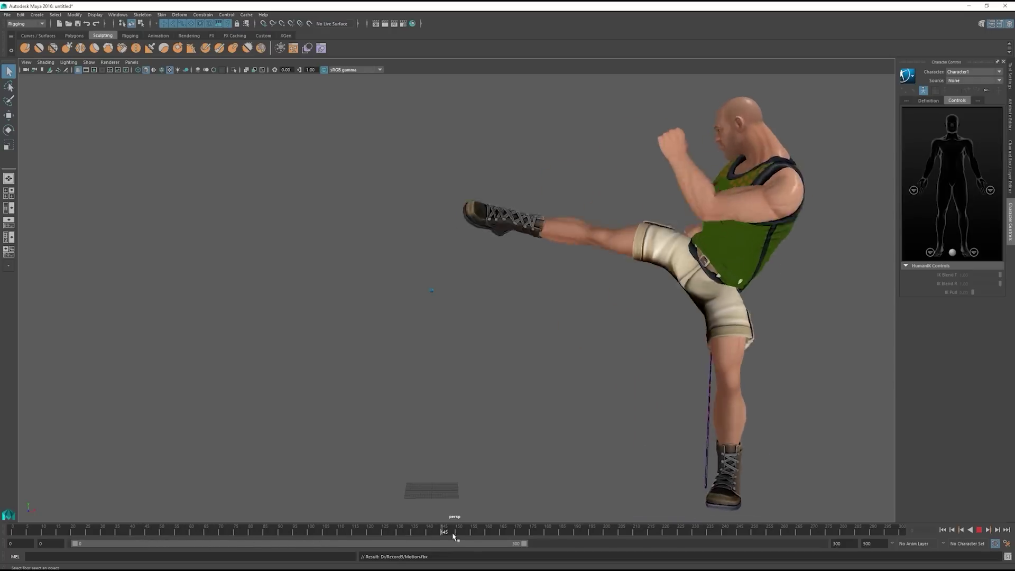
key("alt+v")
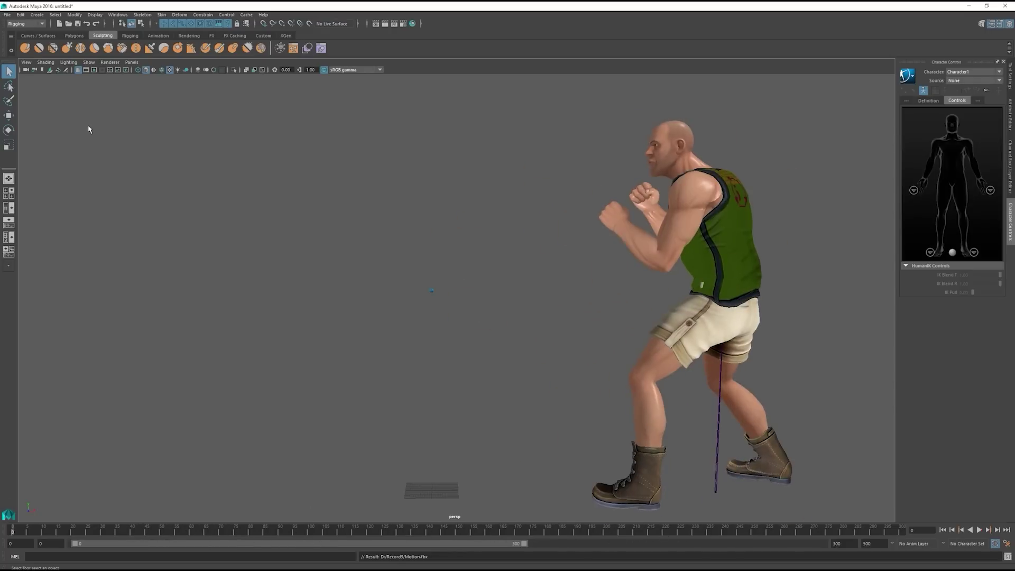
Import Bag.fbx from the Record3 folder and view the heavy bag in front of the character.
left_click(7, 14)
left_click(30, 105)
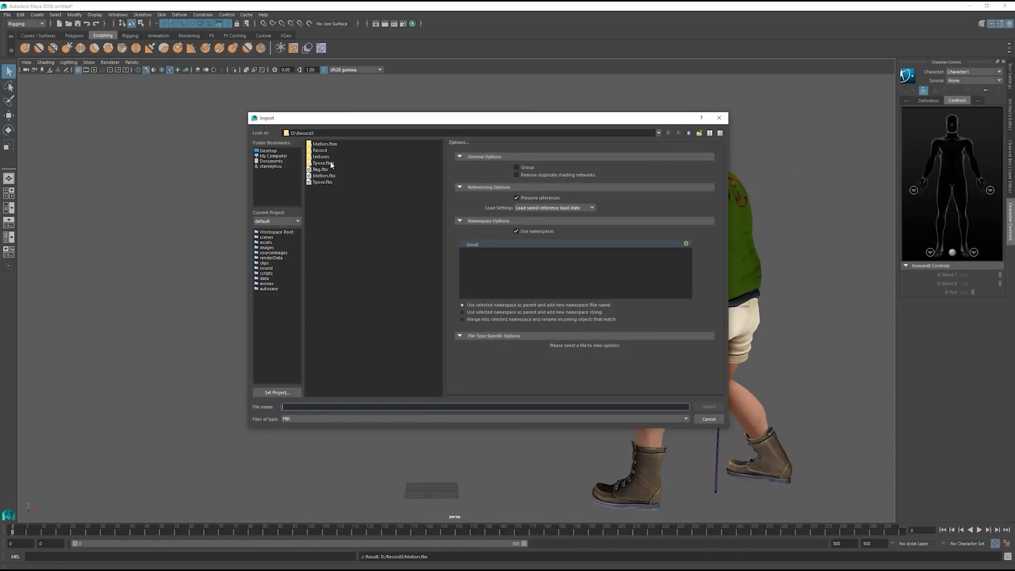
left_click(319, 170)
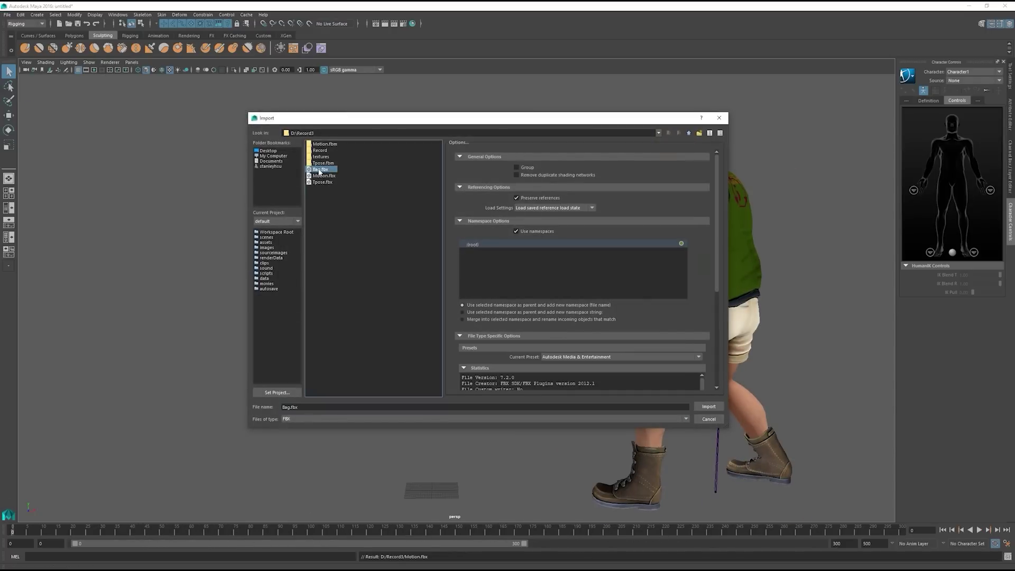
left_click(708, 407)
left_click_drag(605, 274, 484, 268, "alt")
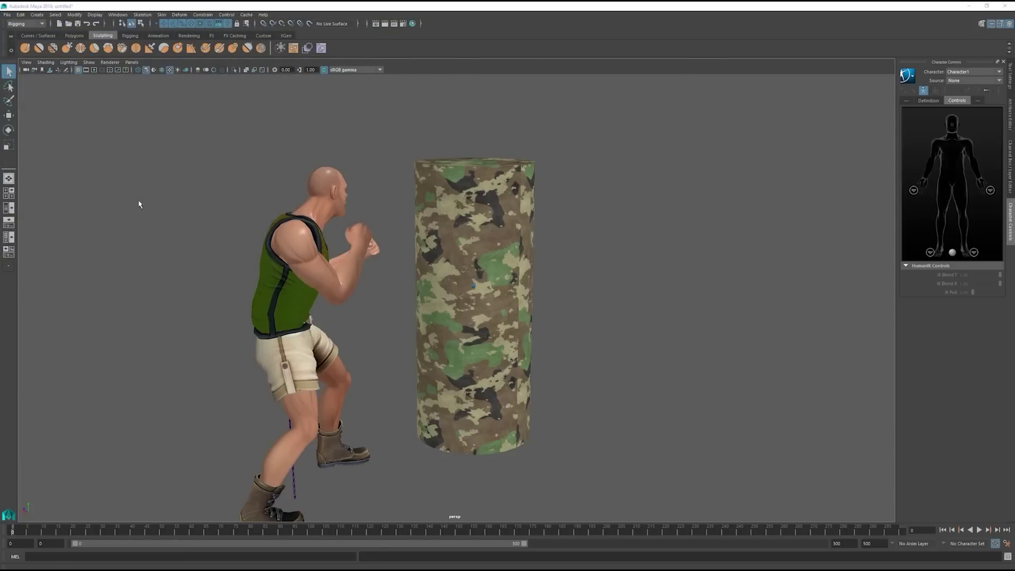
Review how the character's strikes line up with the heavy bag, from frame 0 through the motion.
left_click_drag(17, 530, 387, 530)
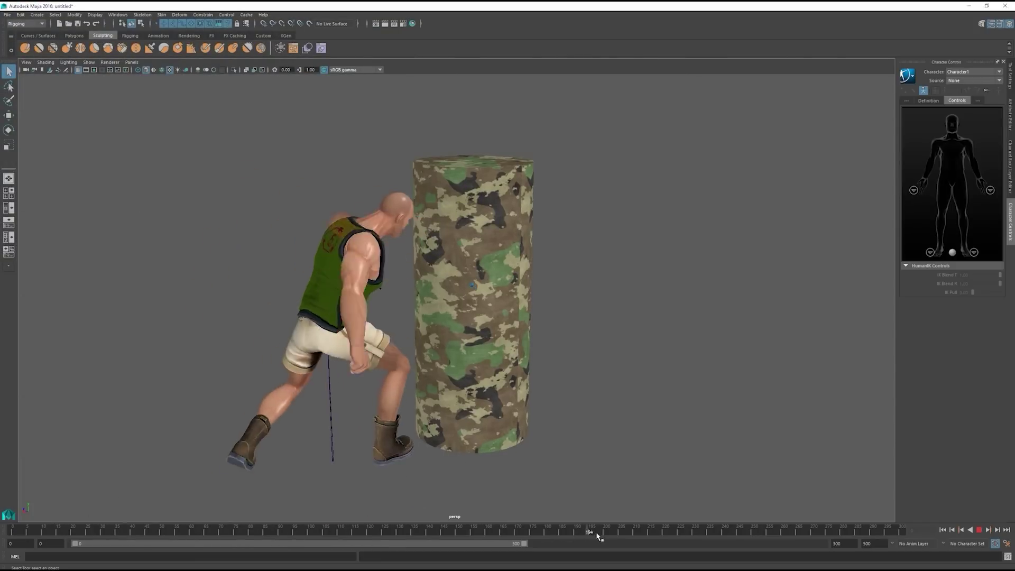
left_click(13, 530)
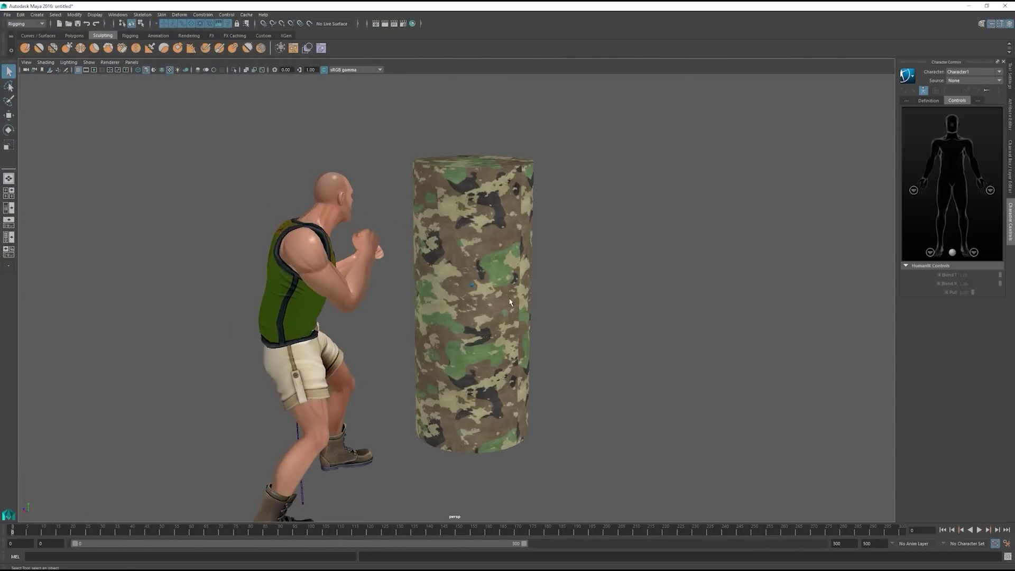
middle_click_drag(497, 306, 511, 291, "alt")
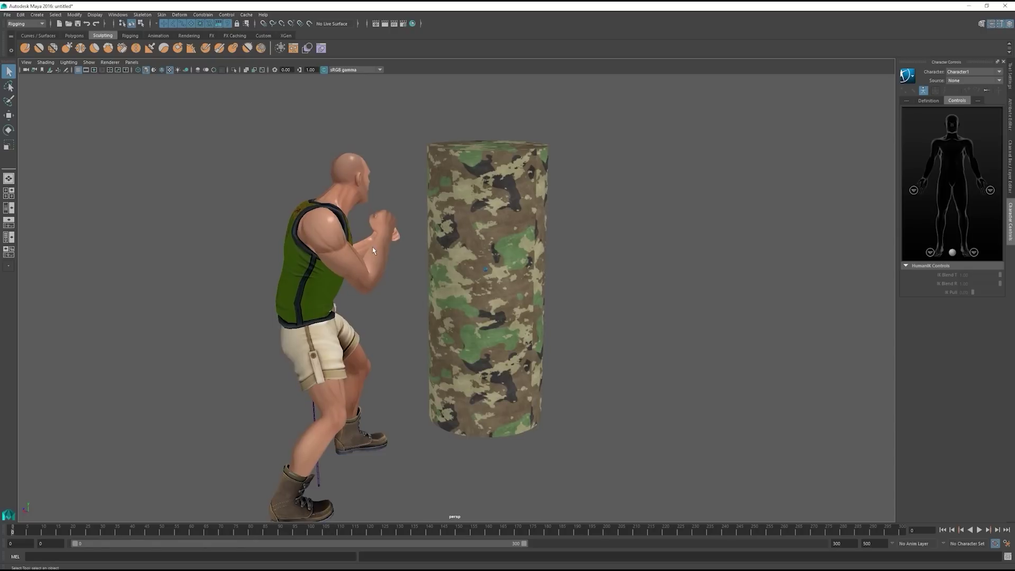
left_click_drag(372, 250, 530, 241, "alt")
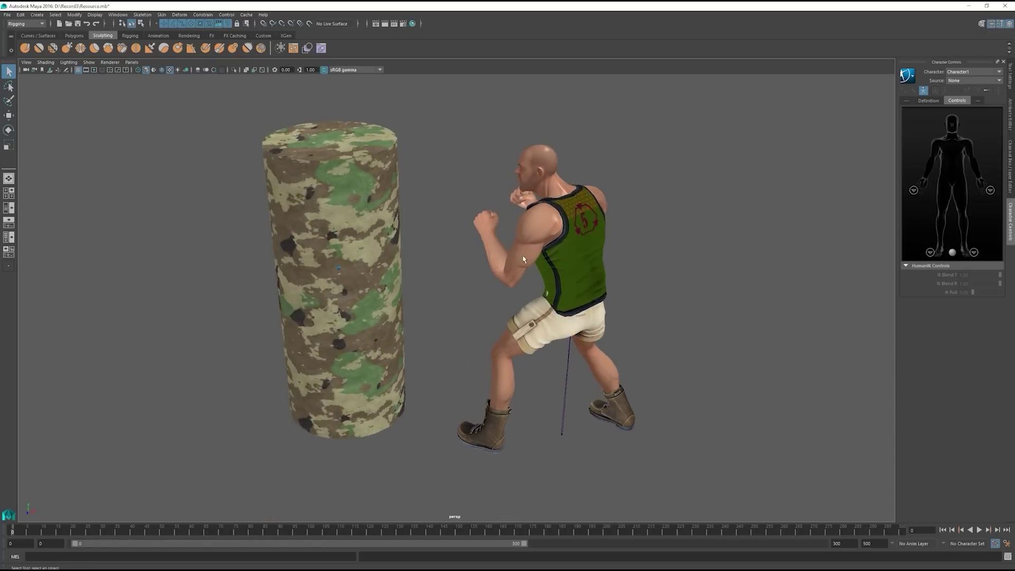
Key all faces of the heavy bag just before the first punch and advance to frame 29.
left_click(361, 218)
key("F11")
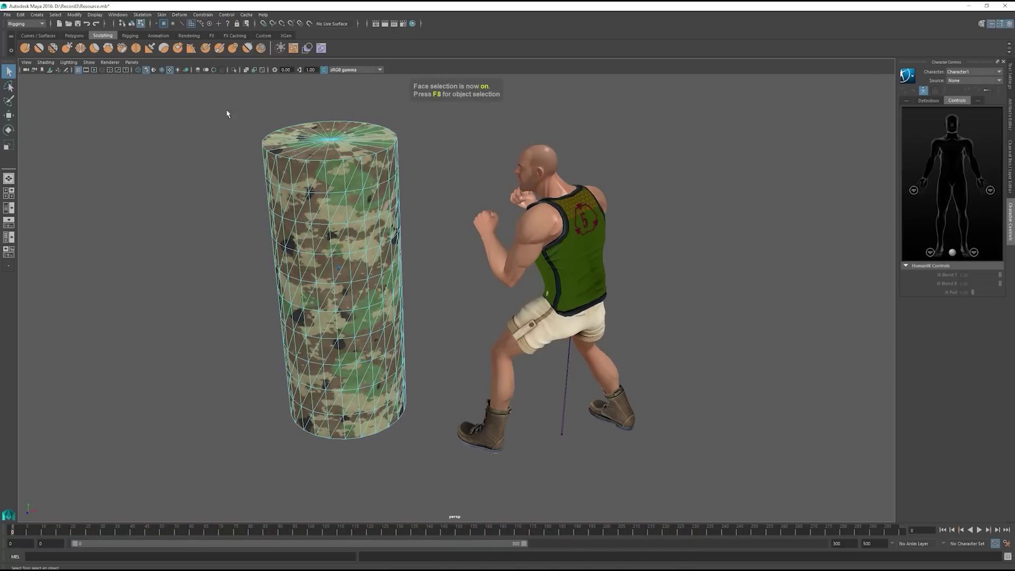
left_click_drag(227, 109, 426, 481)
left_click_drag(19, 533, 99, 532)
scroll(457, 143, "up", 2)
middle_click_drag(457, 137, 494, 220, "alt")
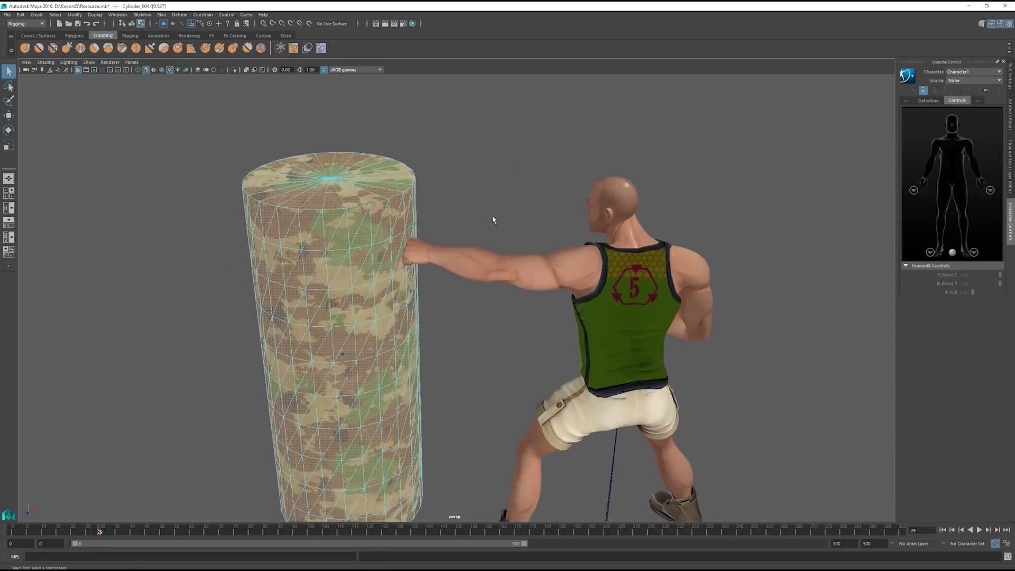
Select the four bag faces under the left fist and push them inward with the Move tool to form a dent.
left_click_drag(493, 220, 430, 274, "alt")
scroll(430, 274, "up", 5)
left_click(344, 204)
left_click(371, 205, "shift")
left_click(324, 216, "shift")
left_click(305, 215, "shift")
left_click_drag(306, 218, 373, 200, "alt")
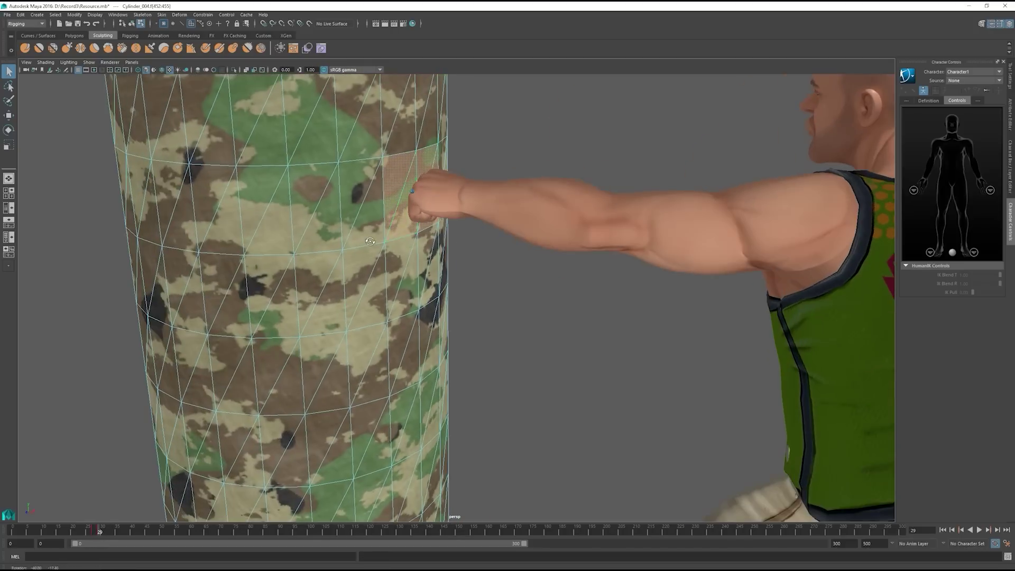
left_click(9, 115)
left_click_drag(455, 209, 420, 230, "alt")
scroll(420, 232, "down", 5)
Reselect the bag's faces before the right-hand punch and dent the face under the fist at the moment of impact.
left_click_drag(99, 533, 91, 533)
scroll(281, 190, "down", 5)
left_click_drag(280, 190, 470, 449)
scroll(423, 423, "up", 3)
left_click_drag(89, 536, 155, 532)
scroll(370, 423, "up", 2)
left_click_drag(370, 450, 188, 503, "alt")
left_click(158, 531)
left_click(449, 186)
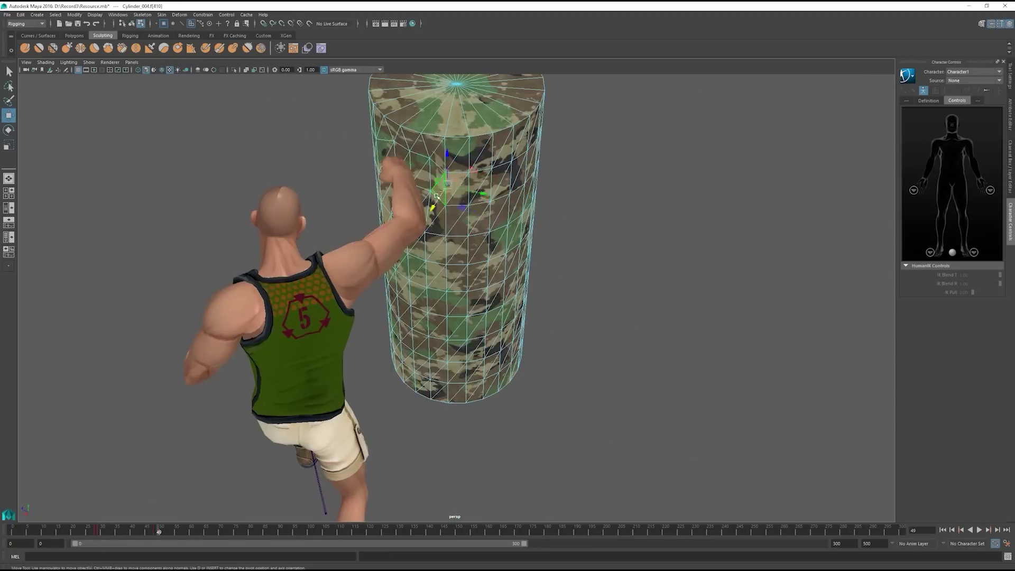
left_click_drag(436, 196, 476, 174, "alt")
Select the bag's faces and key them just before the kick lands.
key("e")
left_click_drag(159, 532, 450, 532)
left_click_drag(476, 317, 401, 296, "alt")
left_click_drag(381, 201, 476, 370)
left_click_drag(450, 532, 442, 532)
key("s")
Select the bag face where the kick lands and shape its dent with the Move tool.
left_click(449, 531)
left_click(483, 250)
left_click_drag(484, 250, 370, 317, "alt")
key("w")
left_click_drag(450, 532, 471, 529)
left_click_drag(475, 317, 570, 339, "alt")
Return to object selection, deselect the bag and rewind the animation to frame 0.
key("F8")
left_click(575, 348)
left_click_drag(443, 532, 13, 532)
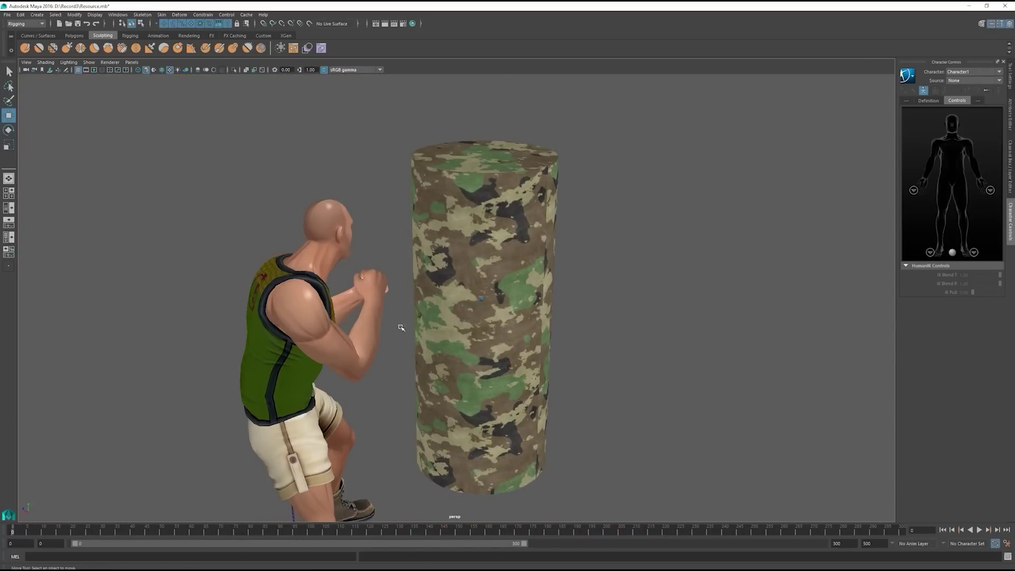
middle_click_drag(401, 327, 398, 255, "alt")
scroll(412, 261, "down", 2)
left_click_drag(561, 282, 562, 283, "alt")
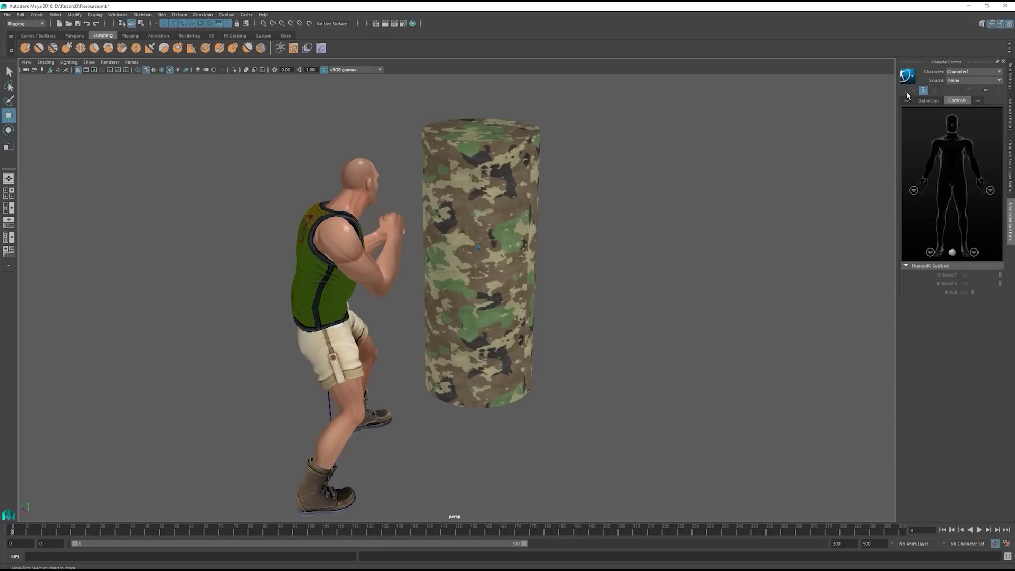
Bake the character's animation to the HumanIK control rig.
left_click(907, 76)
mouse_move(917, 106)
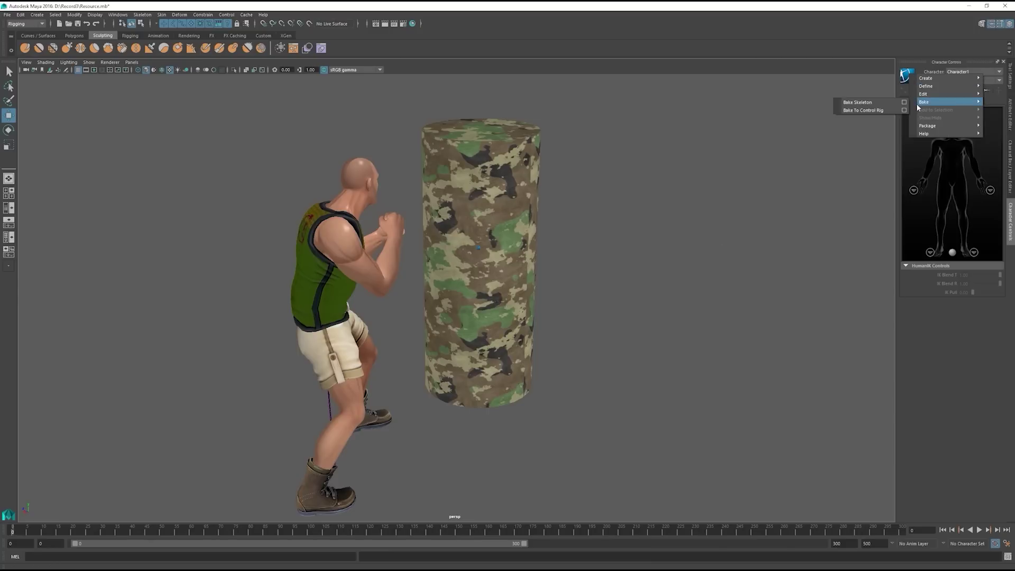
left_click(880, 112)
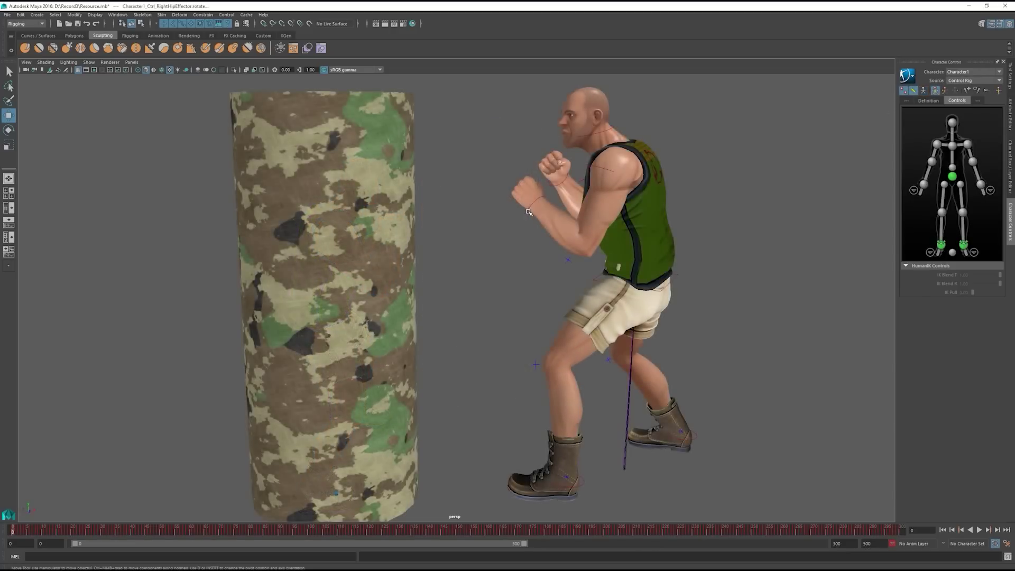
Select the left wrist effector and create an animation layer from it.
left_click(528, 213)
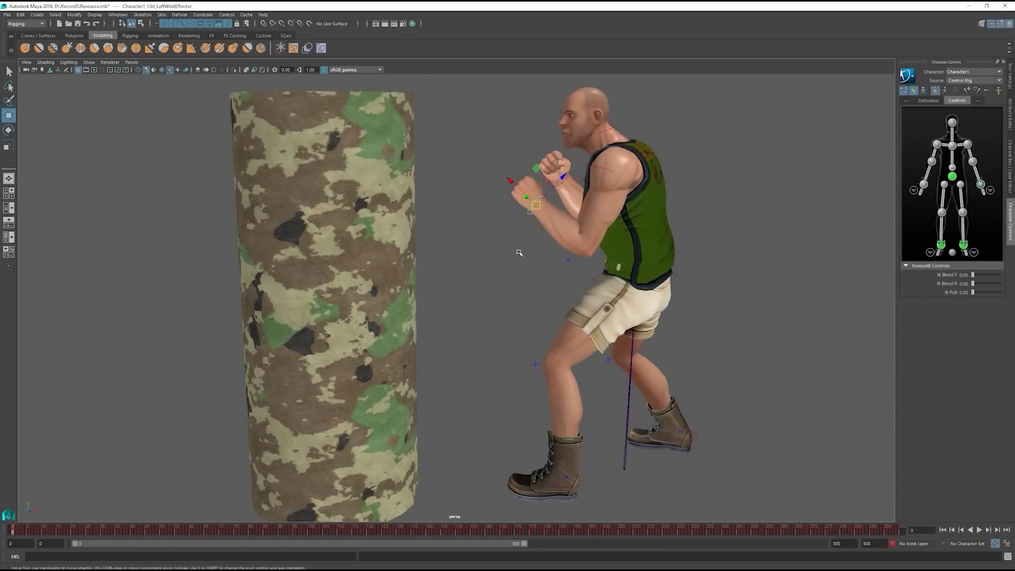
scroll(520, 257, "down", 3)
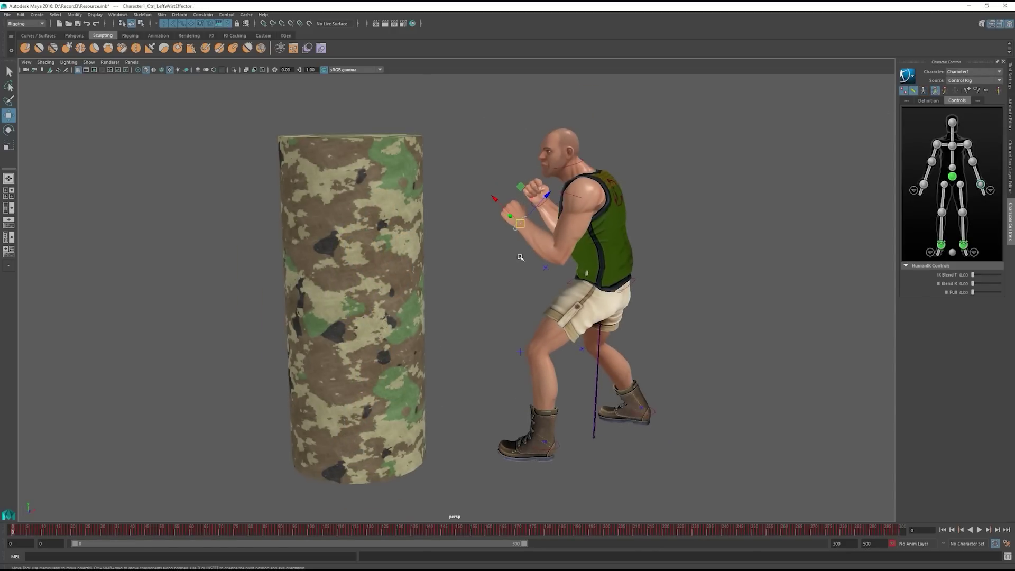
left_click(1010, 179)
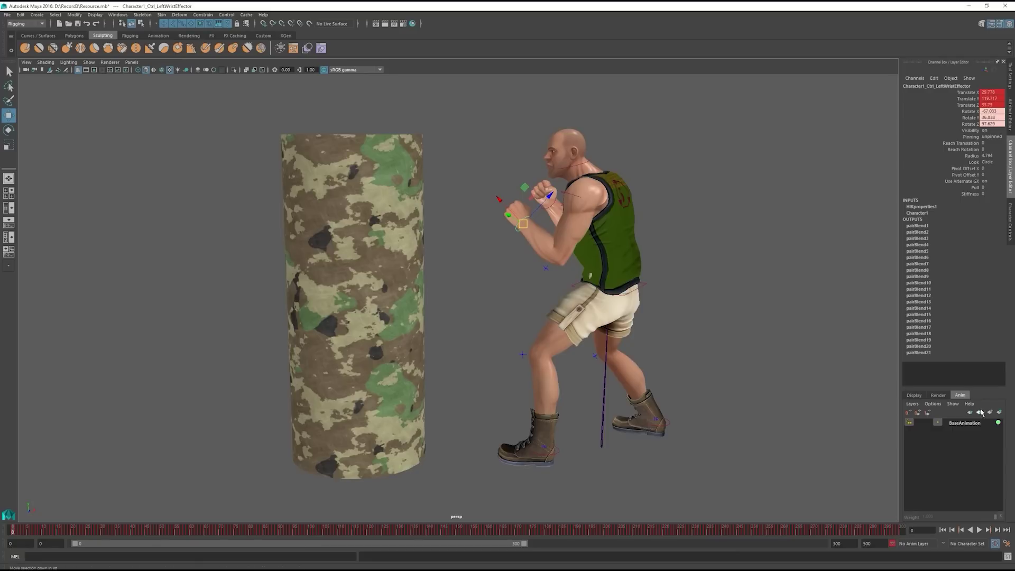
left_click(999, 416)
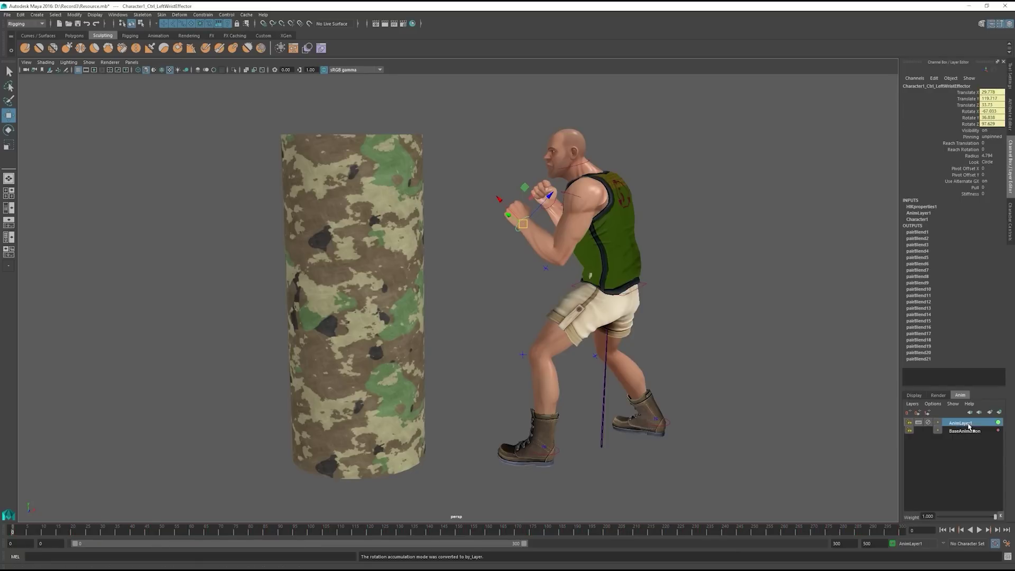
Go to the left-hand punch at frame 29 and key the wrist effector on AnimLayer1 around it.
left_click(100, 529)
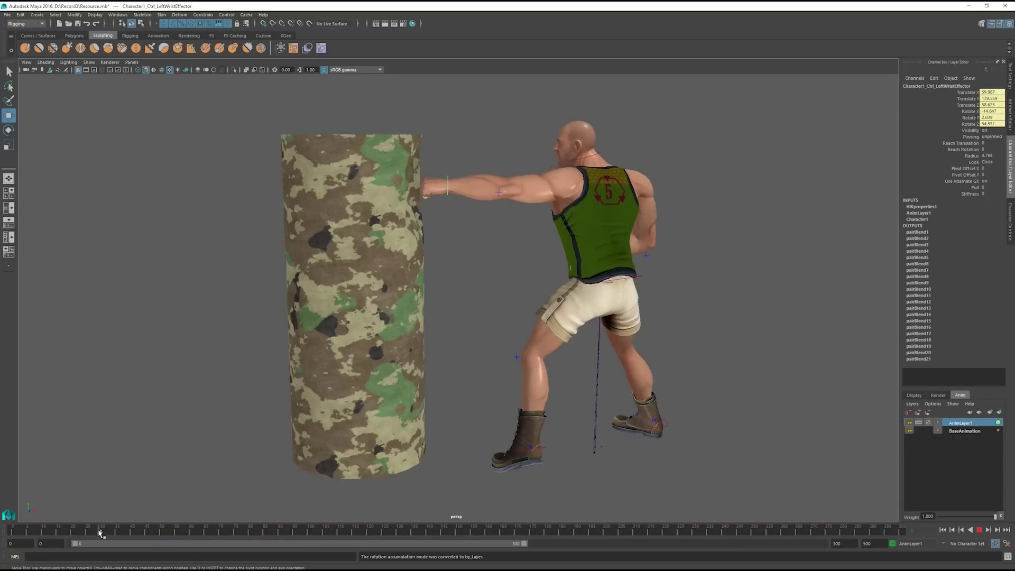
scroll(426, 283, "up", 5)
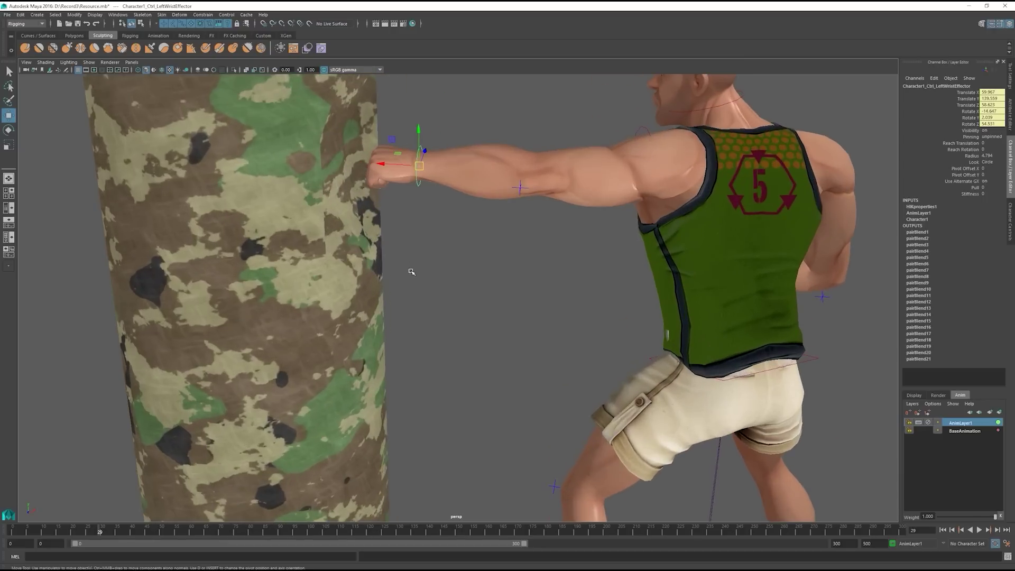
left_click_drag(91, 534, 85, 533)
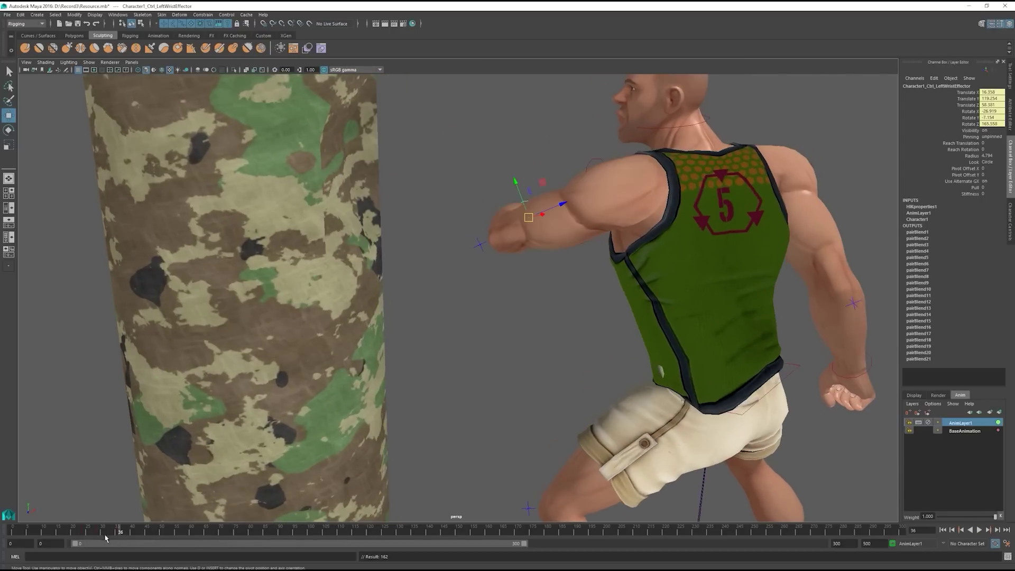
Reposition the right wrist effector on AnimLayer2 so the fist meets the bag in the second punch.
left_click_drag(476, 264, 544, 170, "alt")
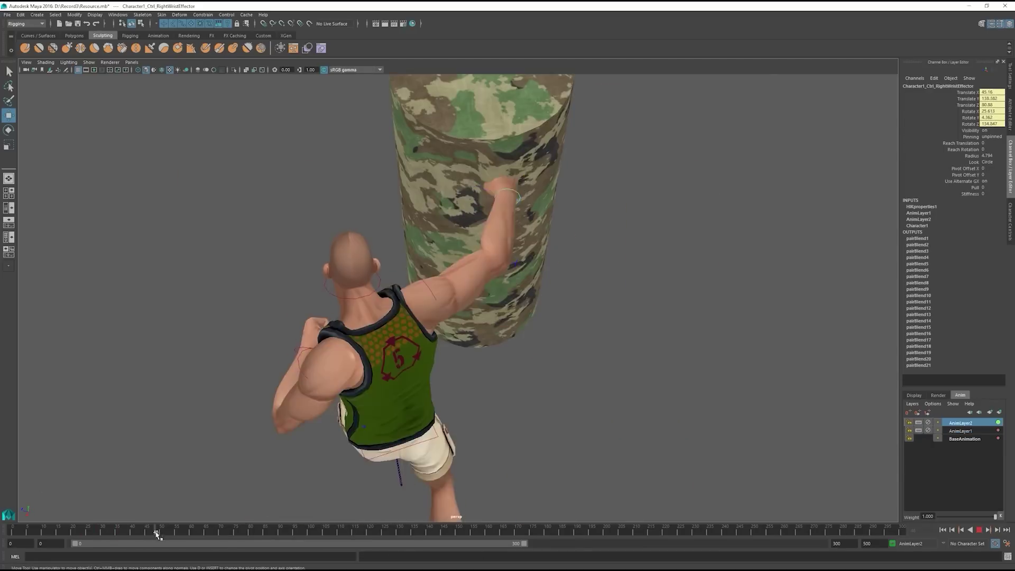
left_click_drag(478, 222, 472, 188)
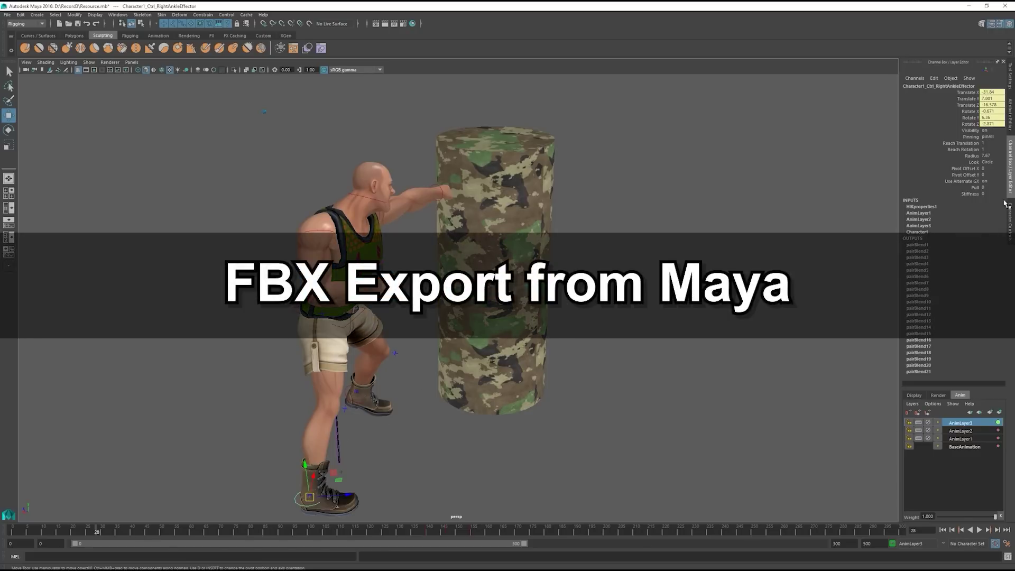
Bake the layered control rig animation back to the character's skeleton.
left_click(1011, 216)
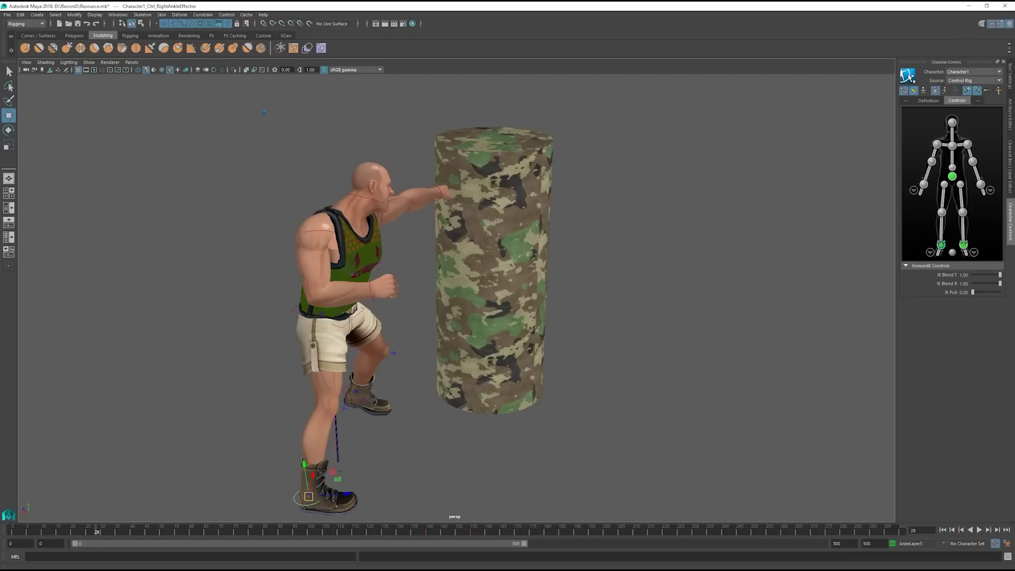
left_click(908, 76)
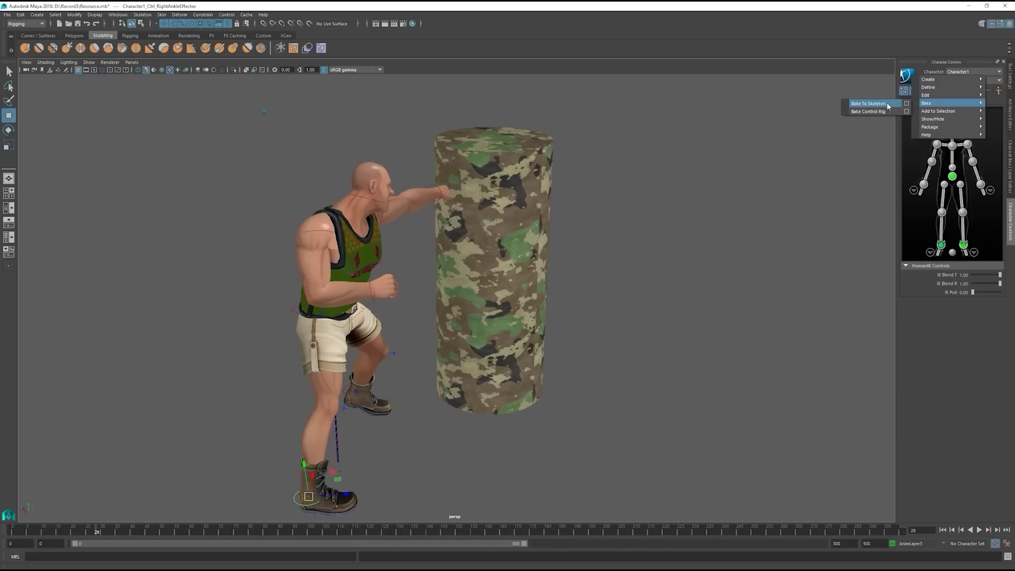
left_click(888, 106)
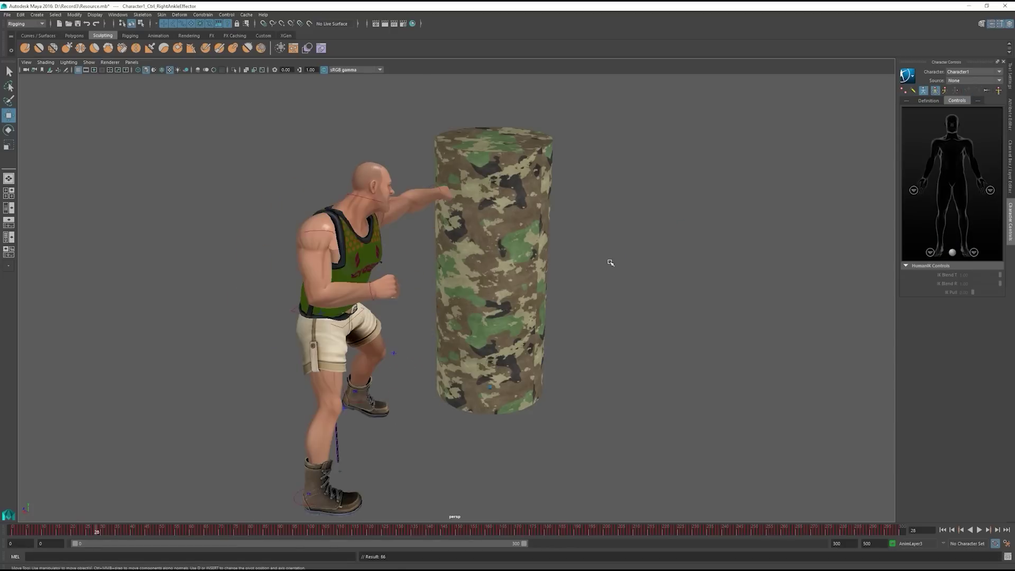
Play the baked animation to check the strikes against the bag and return to frame 0.
left_click(22, 533)
key("alt+v")
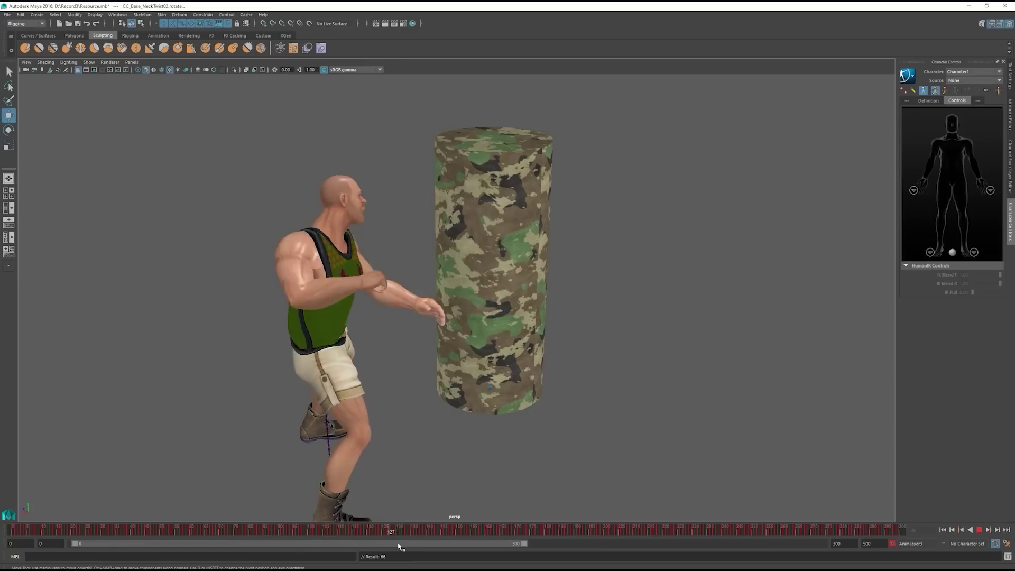
left_click_drag(79, 532, 12, 531)
Export the selected skeleton with its baked animation as the FBX file MayaMotion in the Record3 folder.
left_click_drag(366, 437, 341, 424, "alt")
left_click(7, 15)
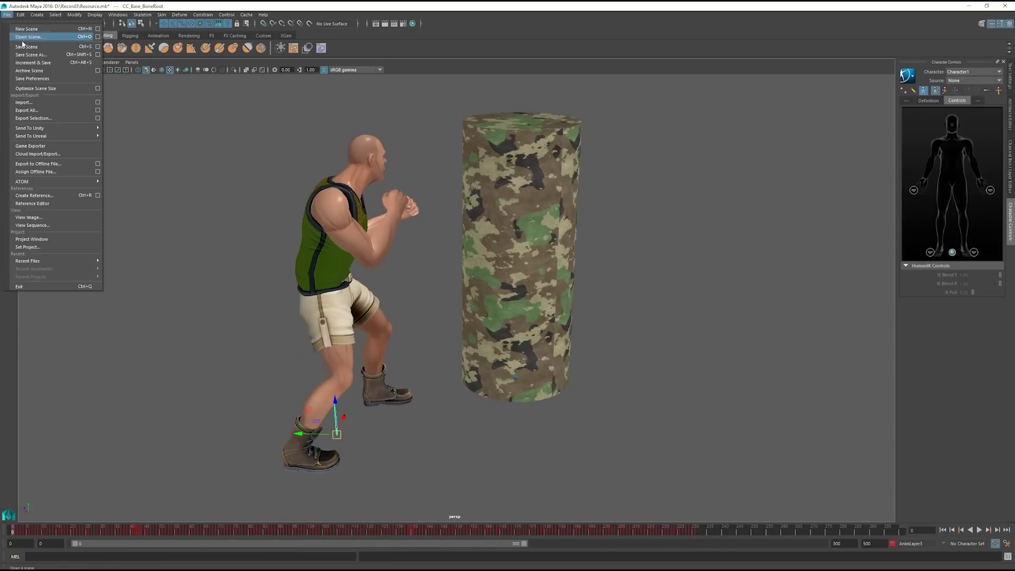
left_click(42, 119)
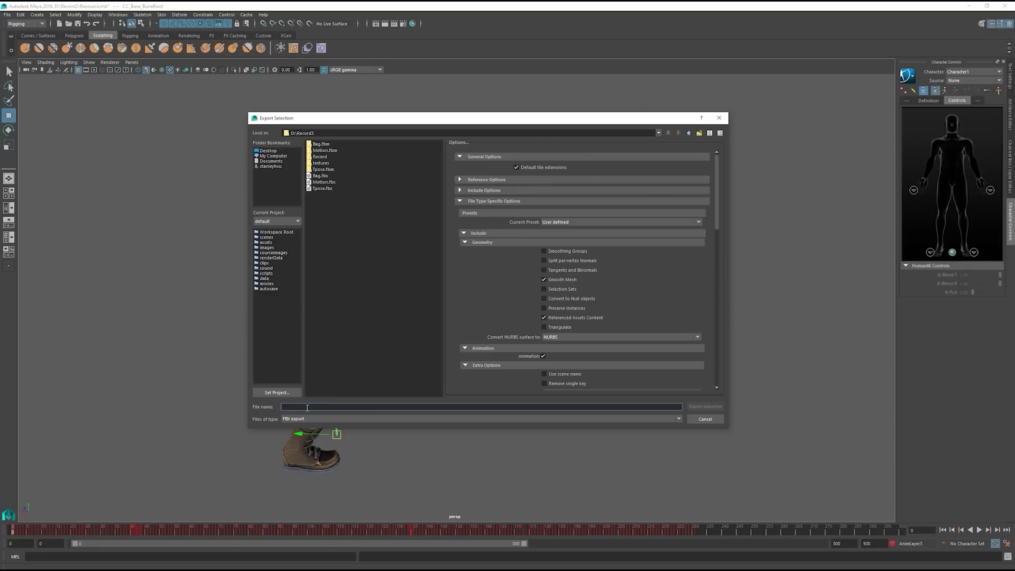
type("MayaMotion")
key("Return")
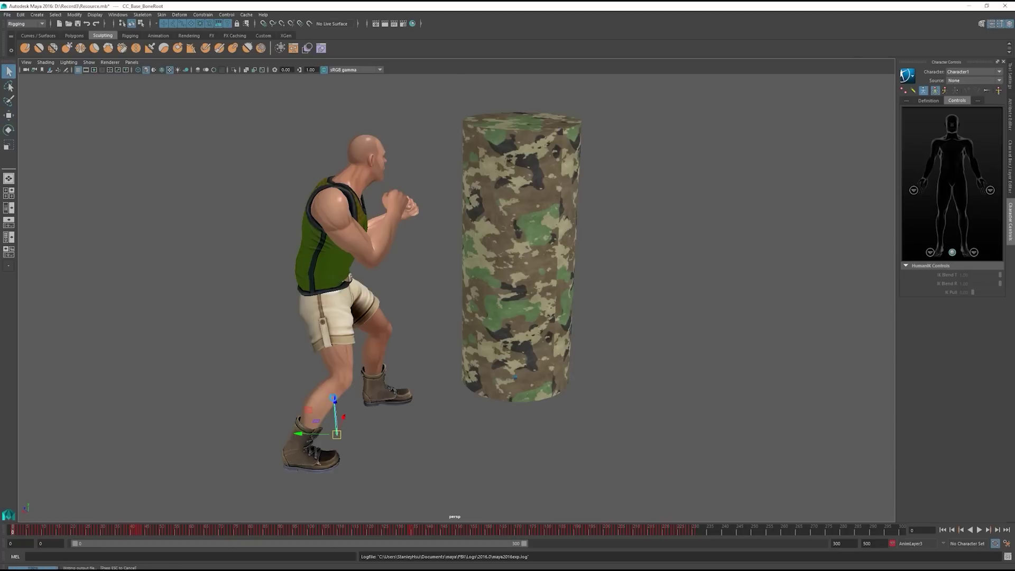
key("w")
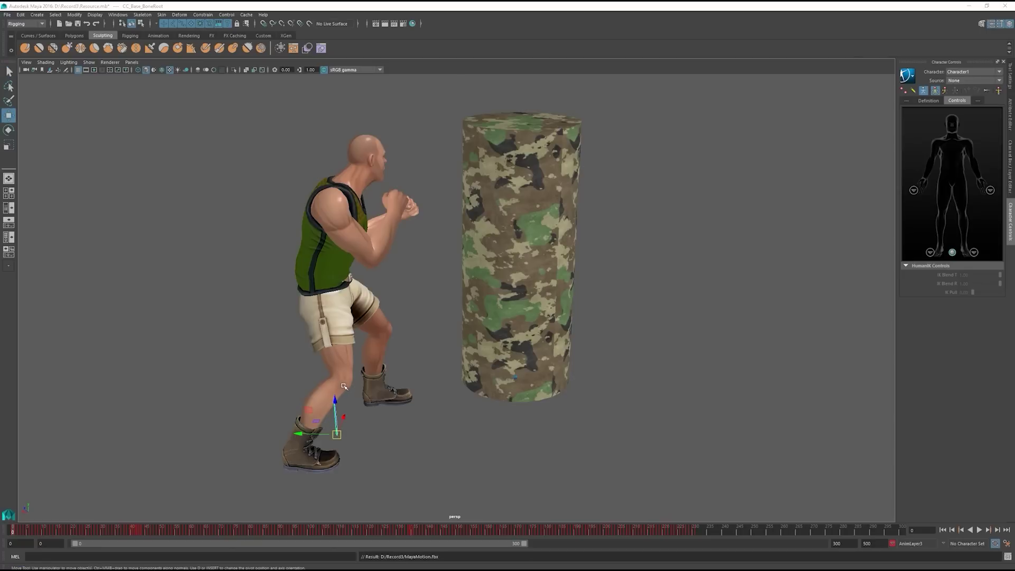
Export the heavy bag cylinder as an Alembic cache named Bag3, covering frames 1 to 300.
left_click(503, 290)
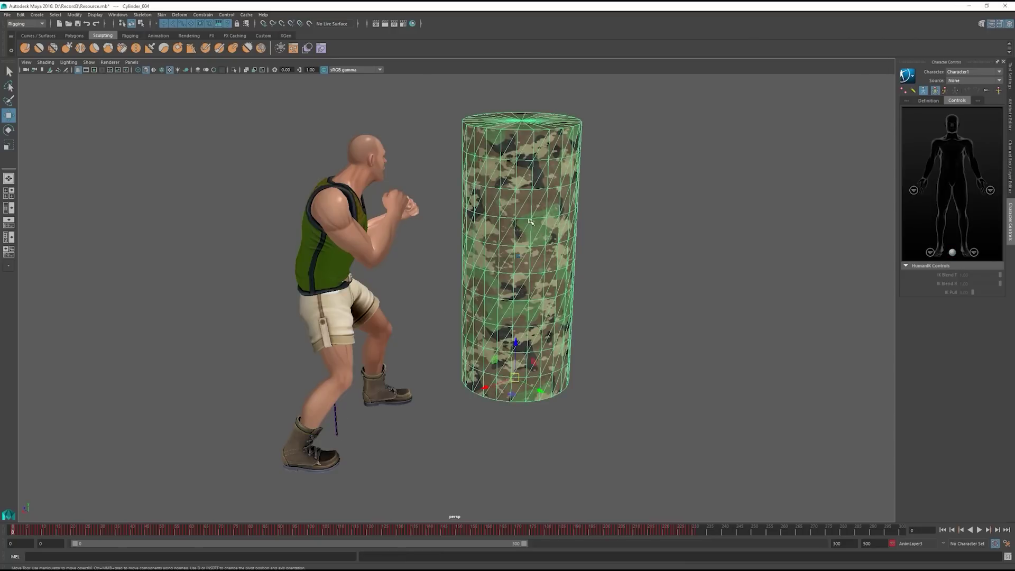
left_click(246, 15)
mouse_move(275, 33)
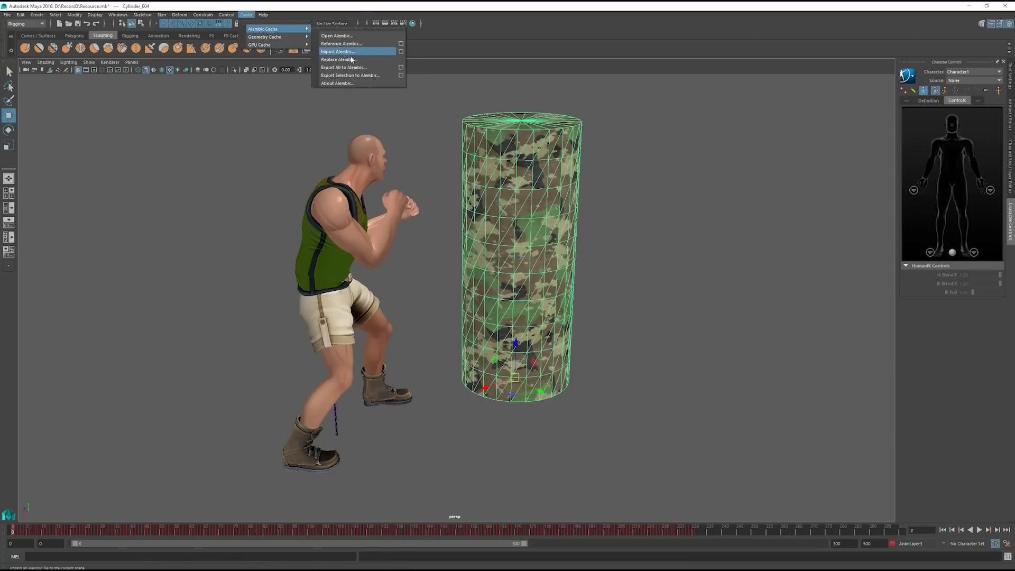
left_click(388, 75)
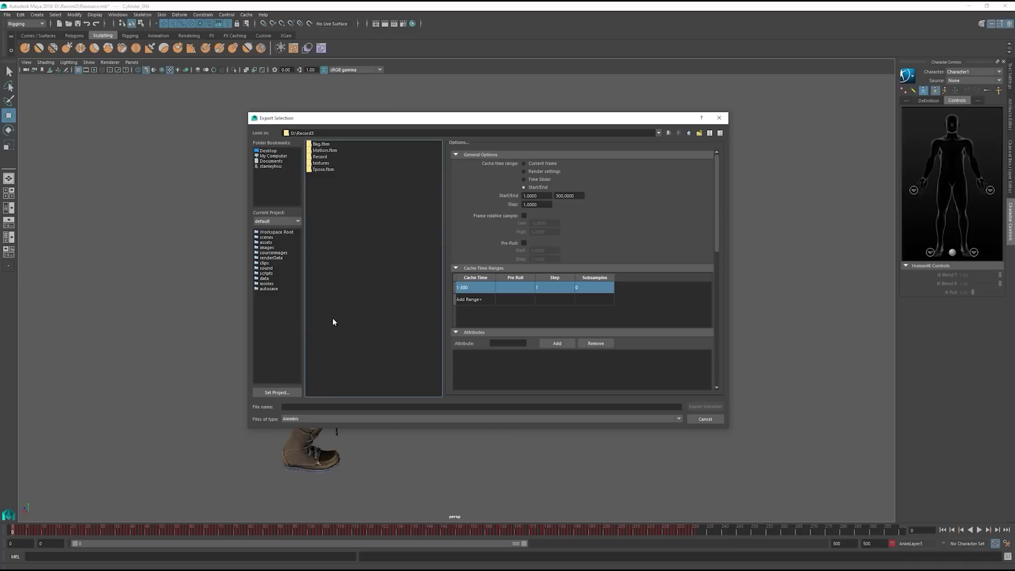
type("Bag3")
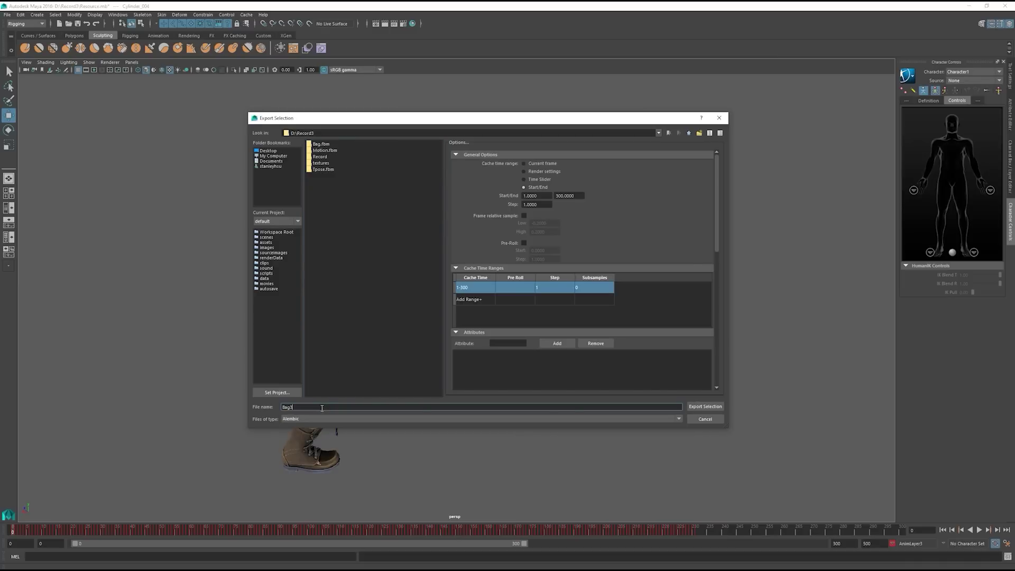
key("Return")
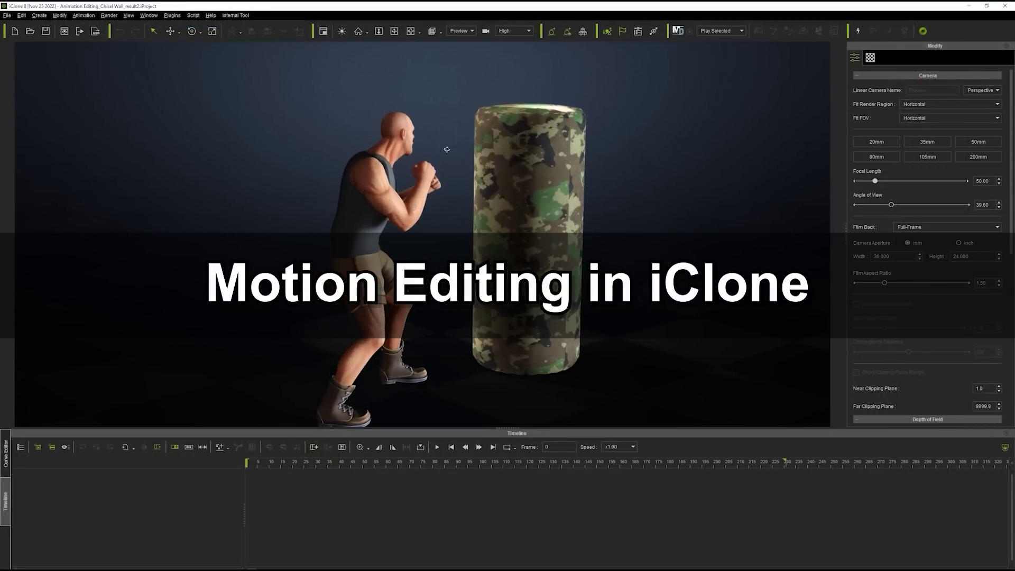
Switch to iClone, import Bag3.abc onto the Heavy Bag prop and scrub the start of its animation.
left_click(530, 149)
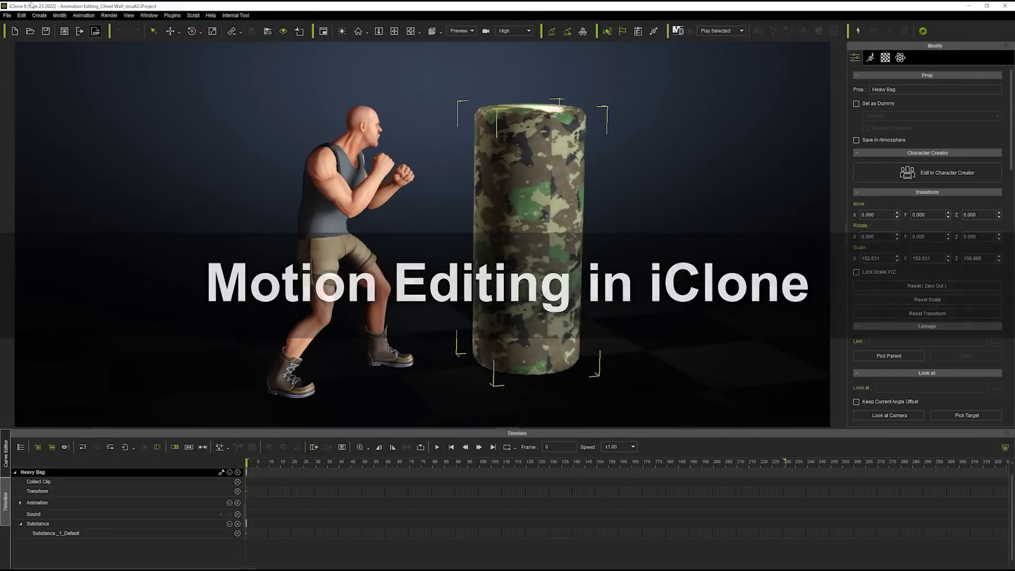
left_click(7, 15)
mouse_move(44, 72)
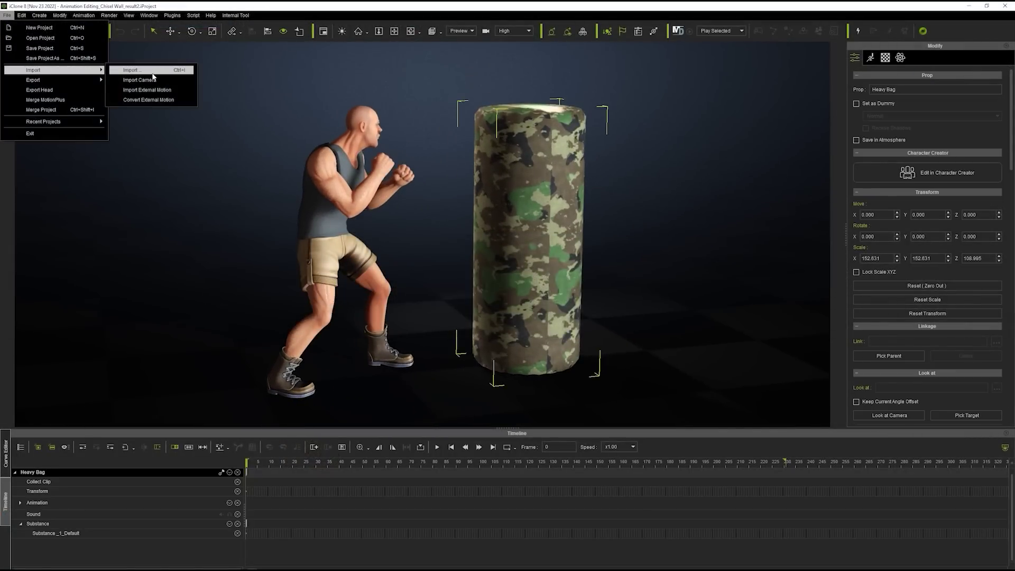
left_click(153, 72)
left_click(148, 119)
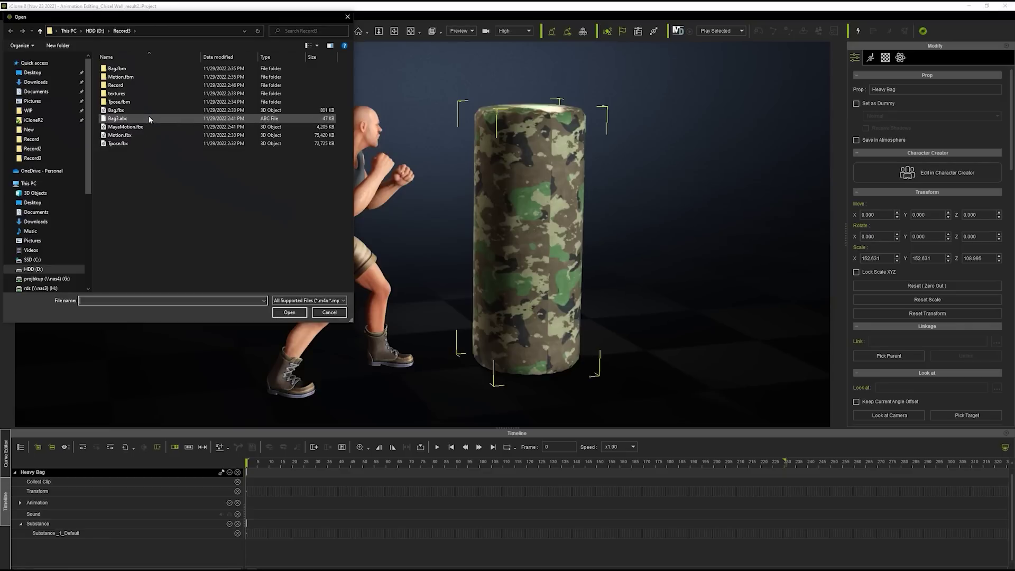
double_click(149, 119)
left_click(483, 298)
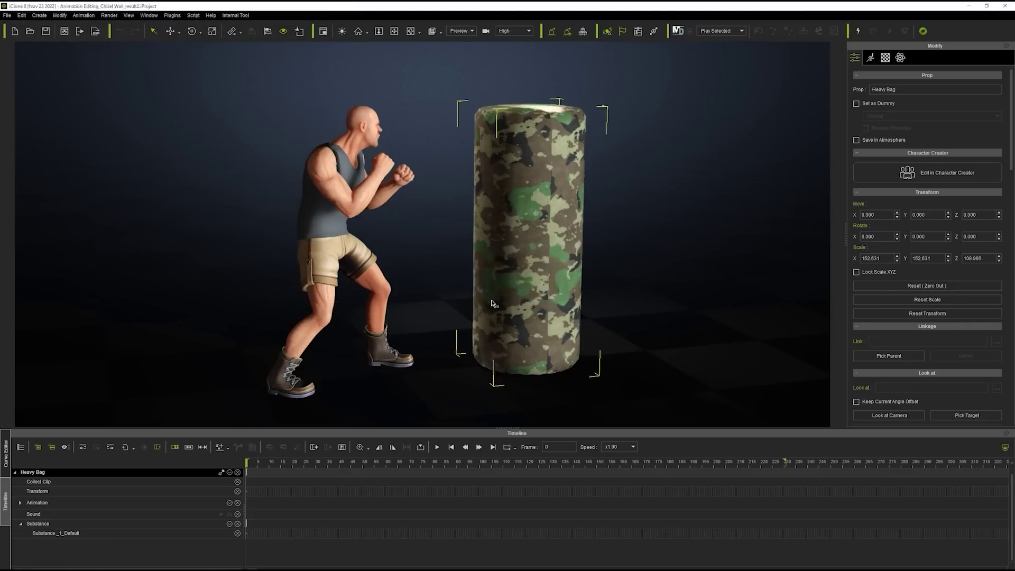
left_click_drag(274, 463, 225, 462)
Duplicate the boxer character and place the copy beside the original at about X 86.6, Y 54.4.
left_click_drag(351, 313, 434, 267, "alt")
right_click_drag(434, 267, 384, 228)
left_click(377, 225)
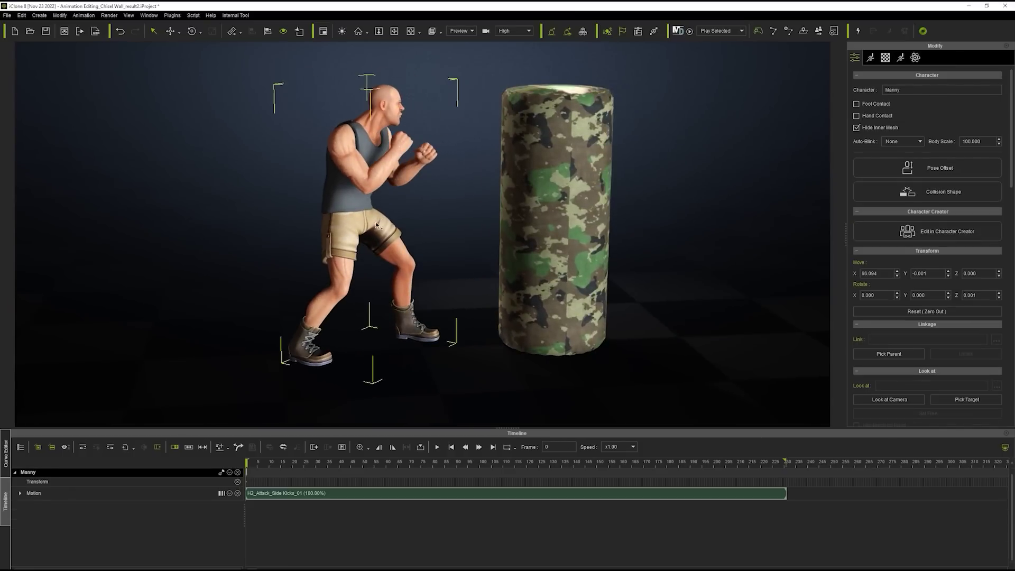
left_click_drag(351, 361, 350, 366, "ctrl")
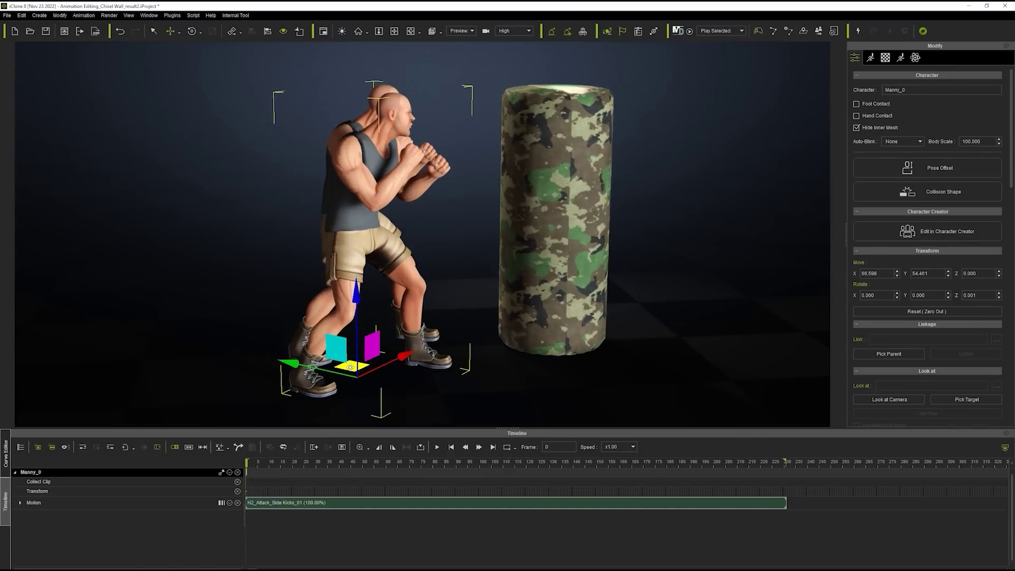
right_click_drag(428, 288, 281, 289)
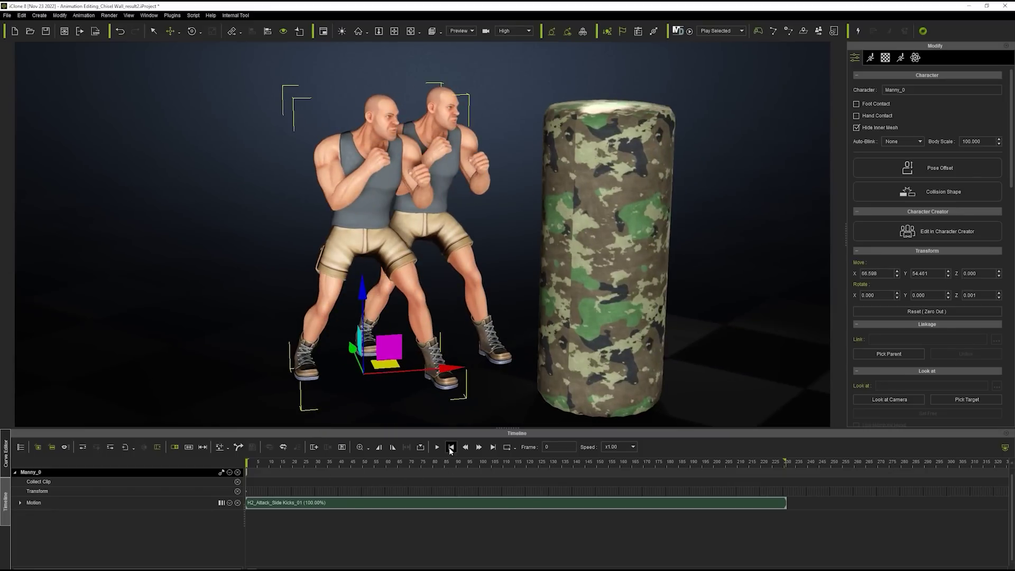
Import MayaMotion.fbx as external motion on the duplicate, using the Current Character profile, the Tpose.fbx T-pose and RL_BoneRoot as root bone.
left_click(7, 15)
mouse_move(63, 70)
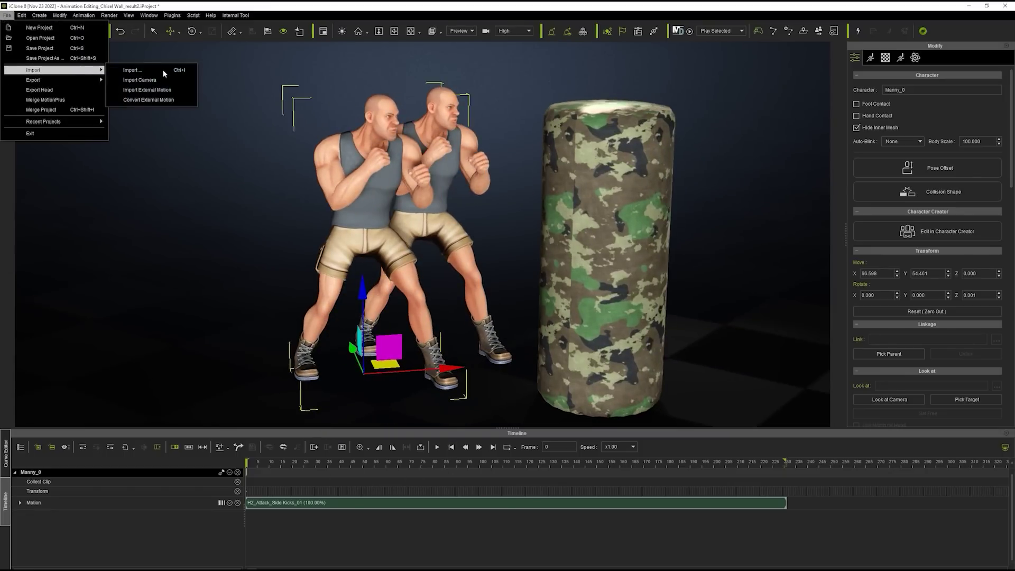
left_click(183, 93)
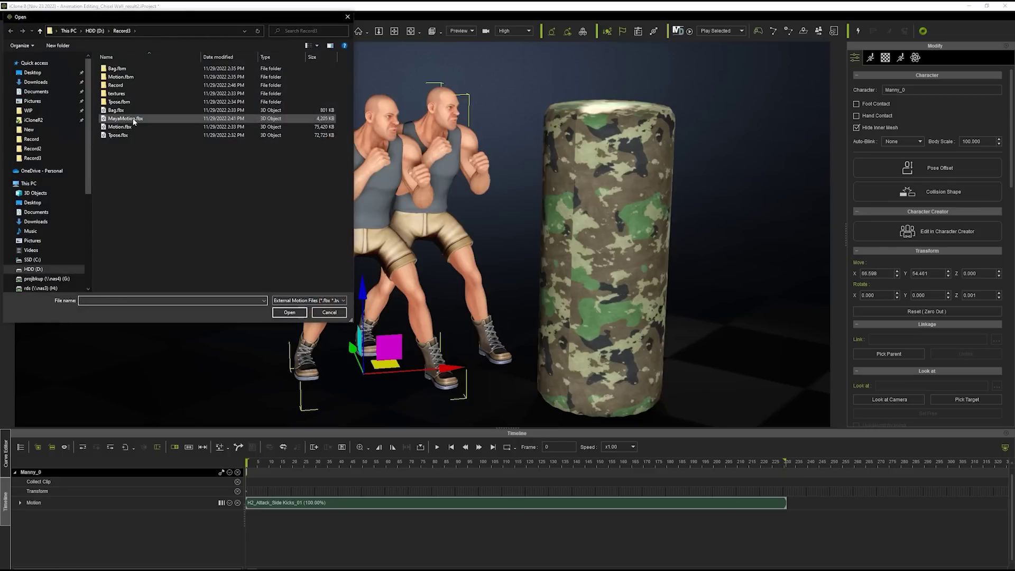
double_click(125, 118)
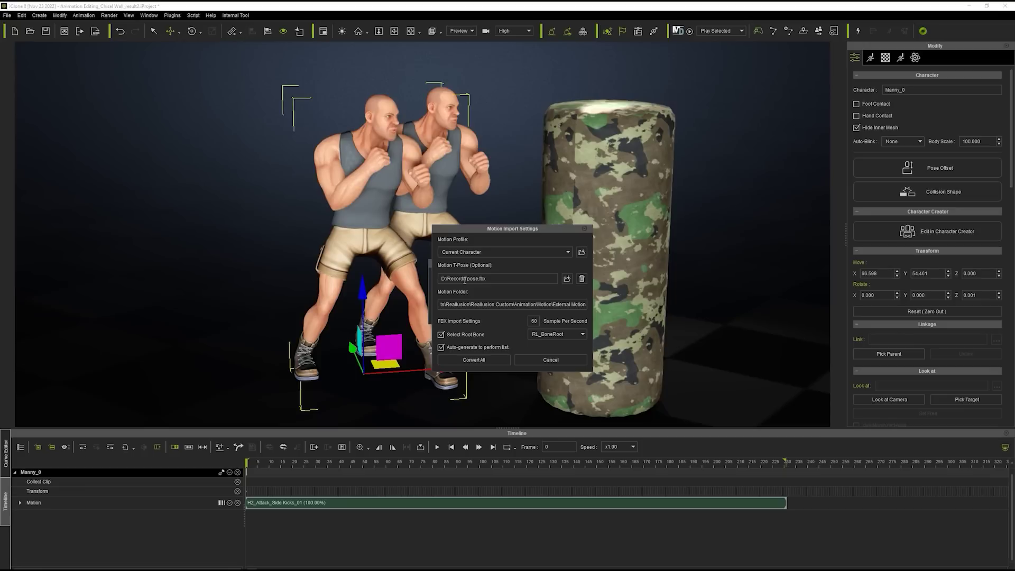
left_click(475, 360)
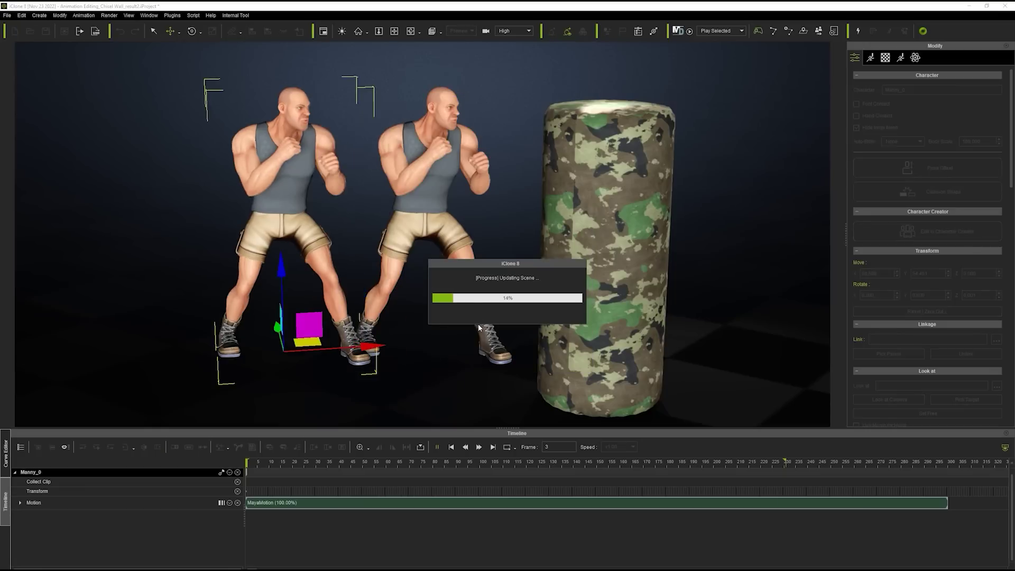
Return to the first frame and zero out the duplicate character's transform.
left_click(452, 448)
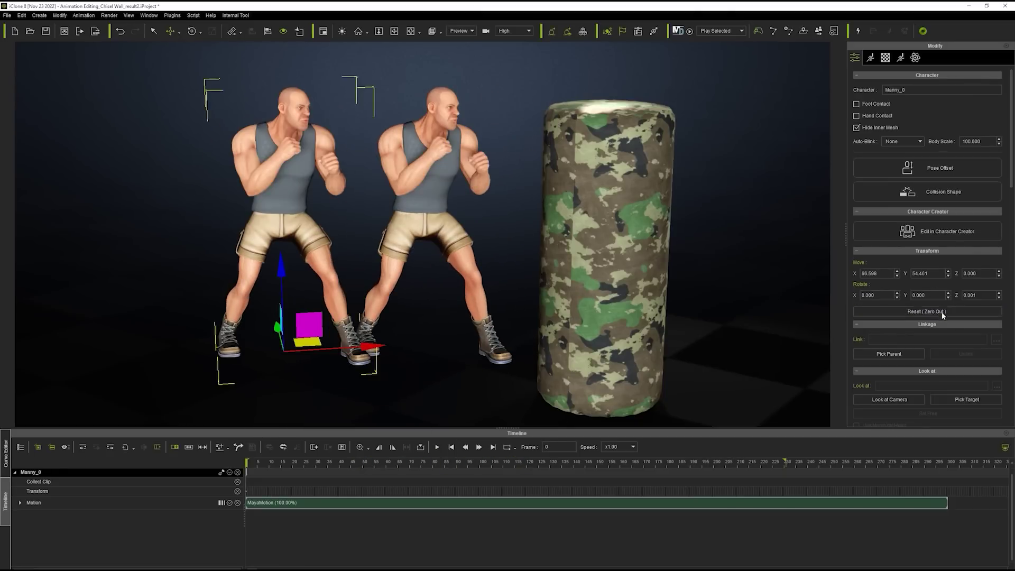
left_click(941, 311)
left_click_drag(468, 270, 586, 312, "alt")
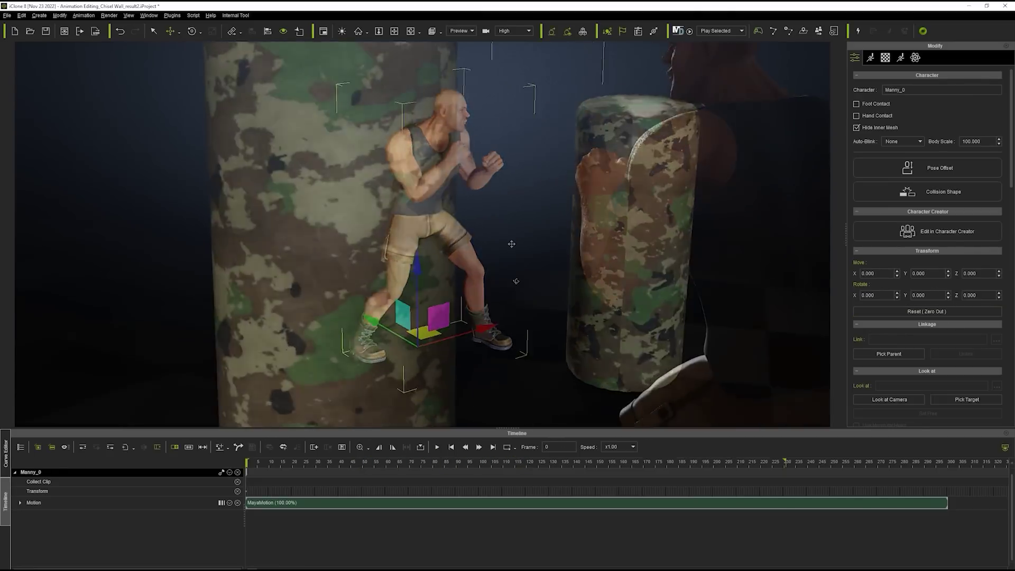
Compare the original and Maya-edited fists against the bag in the first punch at frame 28.
mouse_move(296, 460)
left_mouse_down()
mouse_move(321, 462)
mouse_move(311, 459)
left_mouse_up()
left_click_drag(543, 212, 503, 247, "alt")
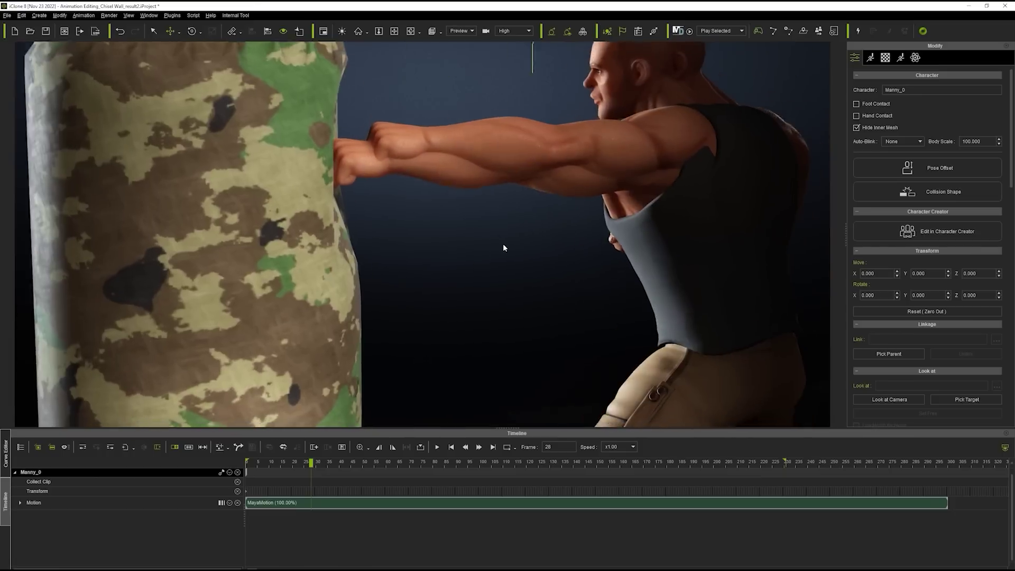
right_click_drag(502, 247, 452, 246, "alt")
middle_click_drag(451, 246, 431, 189, "alt")
middle_click_drag(374, 113, 390, 180, "alt")
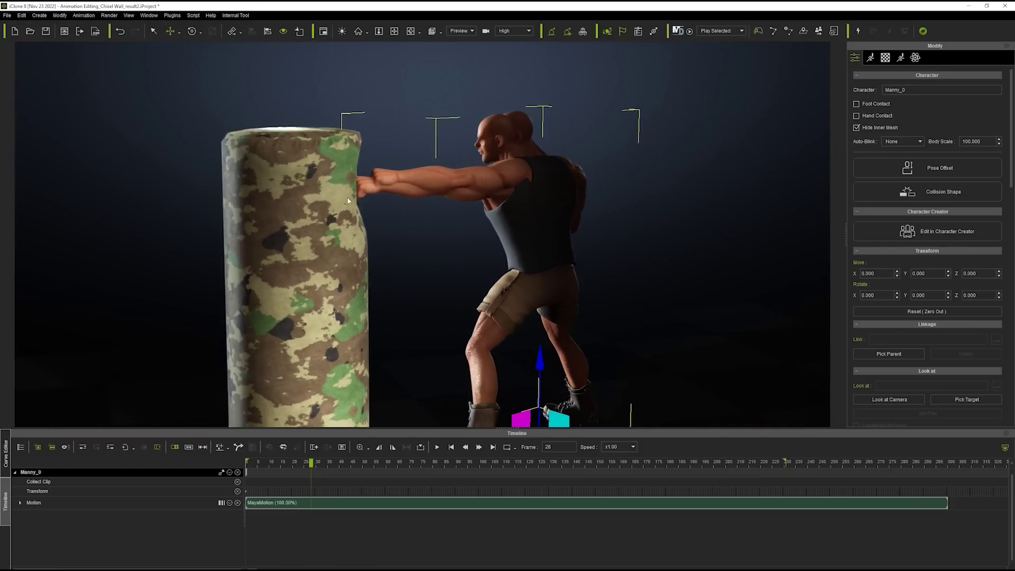
left_click_drag(402, 219, 370, 224, "alt")
Compare the original and Maya-edited motions against the bag from several angles through the second punch and the following strikes.
left_click_drag(320, 462, 348, 464)
right_click_drag(329, 296, 505, 271)
middle_click_drag(505, 272, 555, 336)
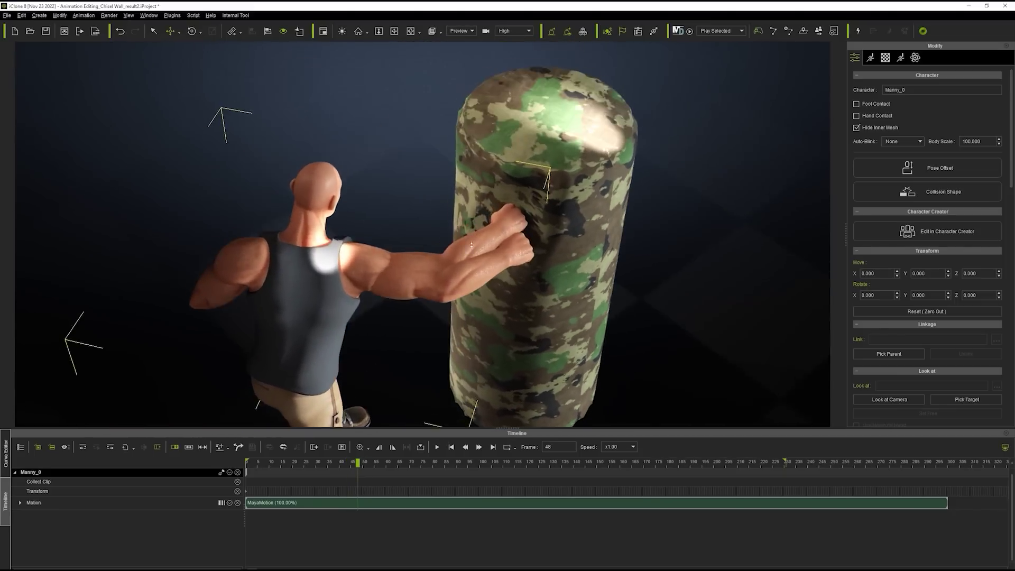
scroll(577, 209, "up", 5)
left_click_drag(367, 462, 383, 461)
middle_click_drag(391, 270, 472, 165)
scroll(489, 248, "down", 6)
middle_click_drag(493, 261, 370, 182)
left_click_drag(429, 461, 590, 462)
scroll(538, 246, "up", 2)
right_click_drag(538, 246, 431, 233)
scroll(456, 270, "up", 2)
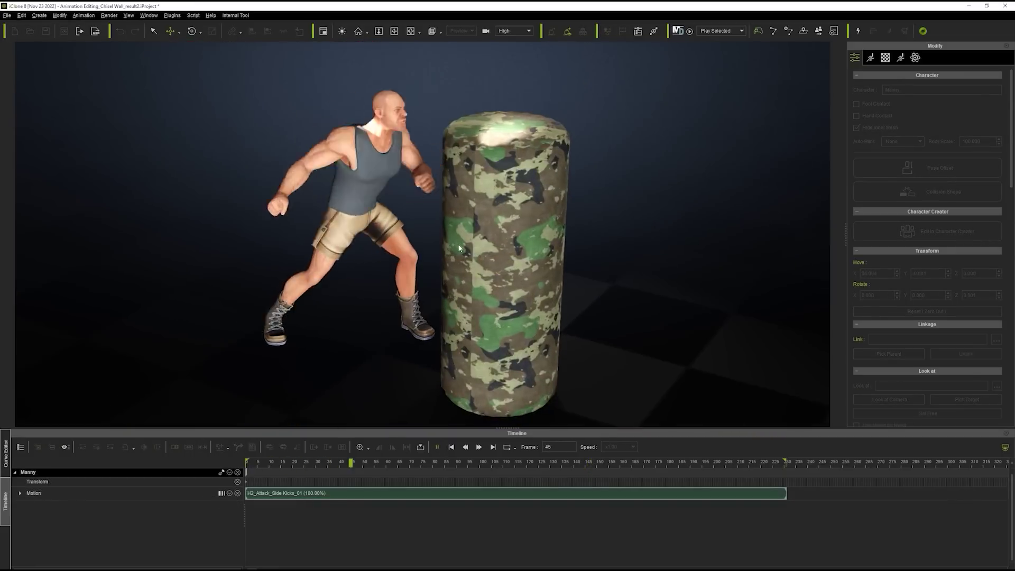
right_click_drag(458, 243, 569, 213)
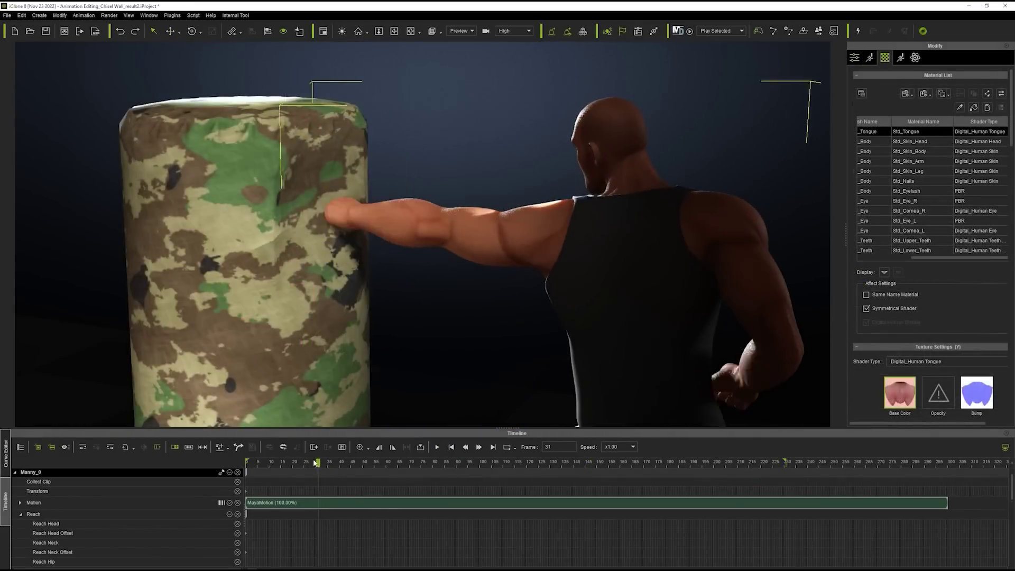
Set a reach target at frame 29 that attaches the edited character's left hand to the Heavy Bag while keeping the current pose.
mouse_move(315, 462)
left_mouse_down()
mouse_move(304, 462)
mouse_move(315, 463)
left_mouse_up()
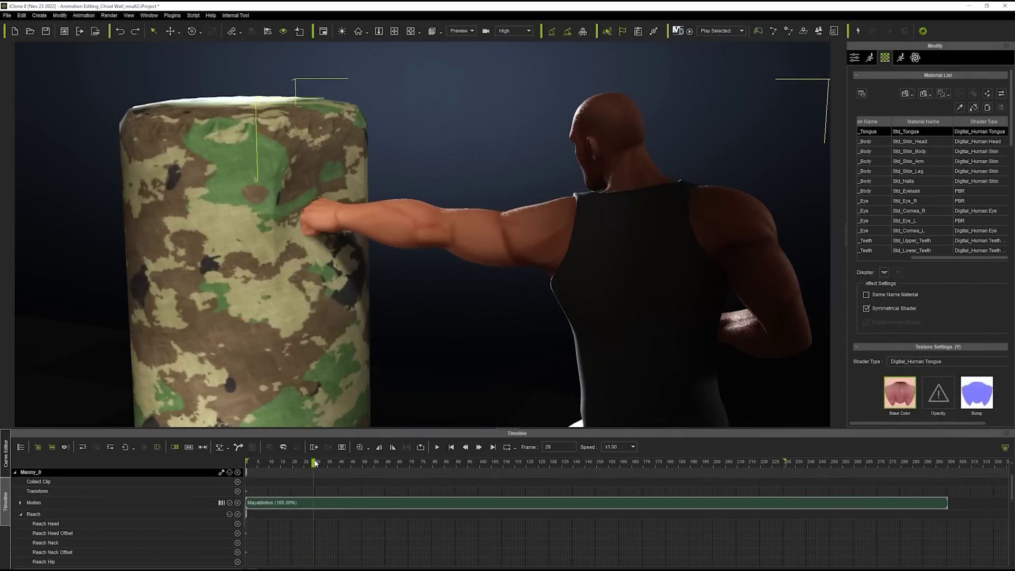
left_click(869, 59)
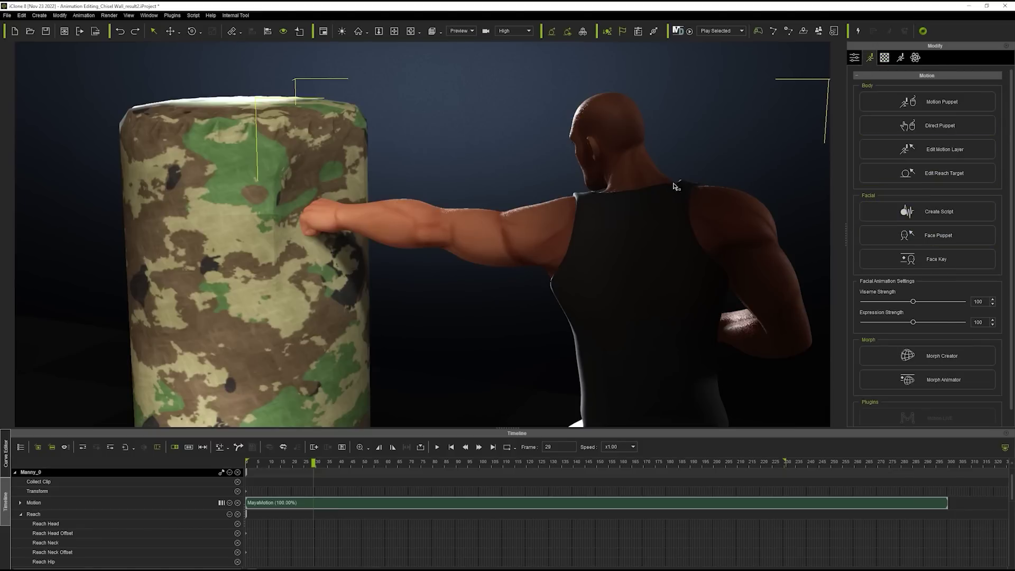
left_click(950, 171)
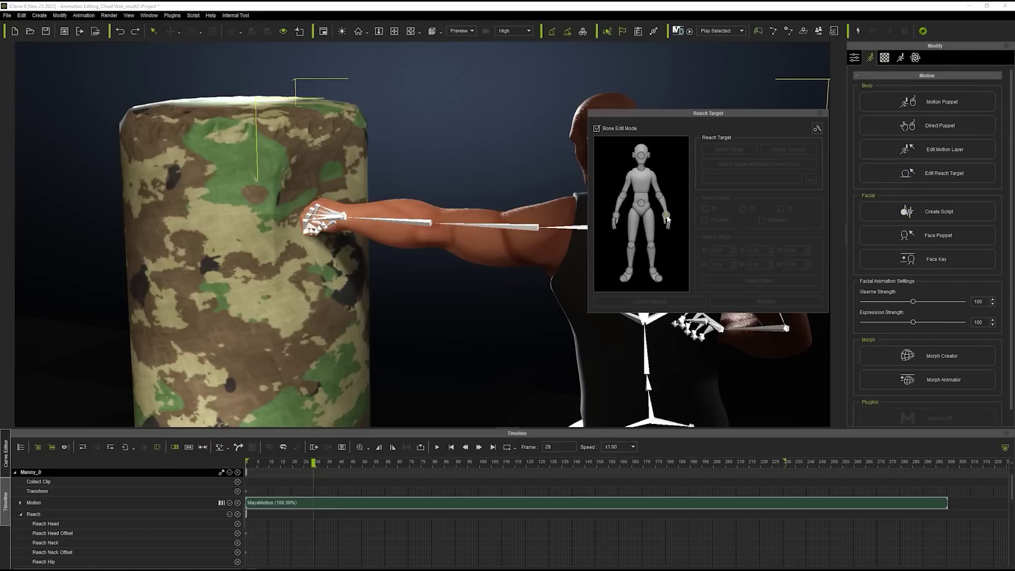
left_click(761, 164)
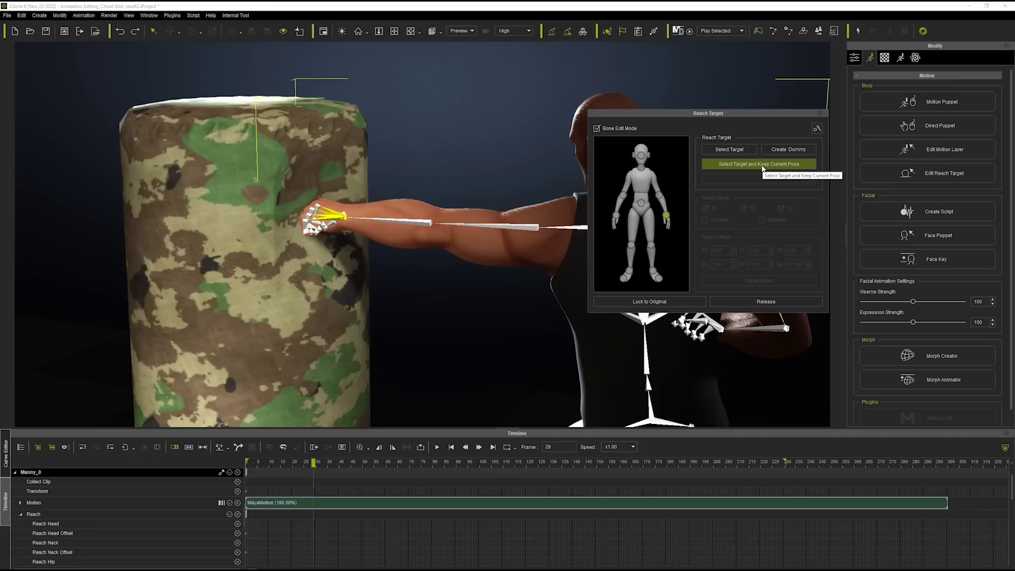
left_click(320, 142)
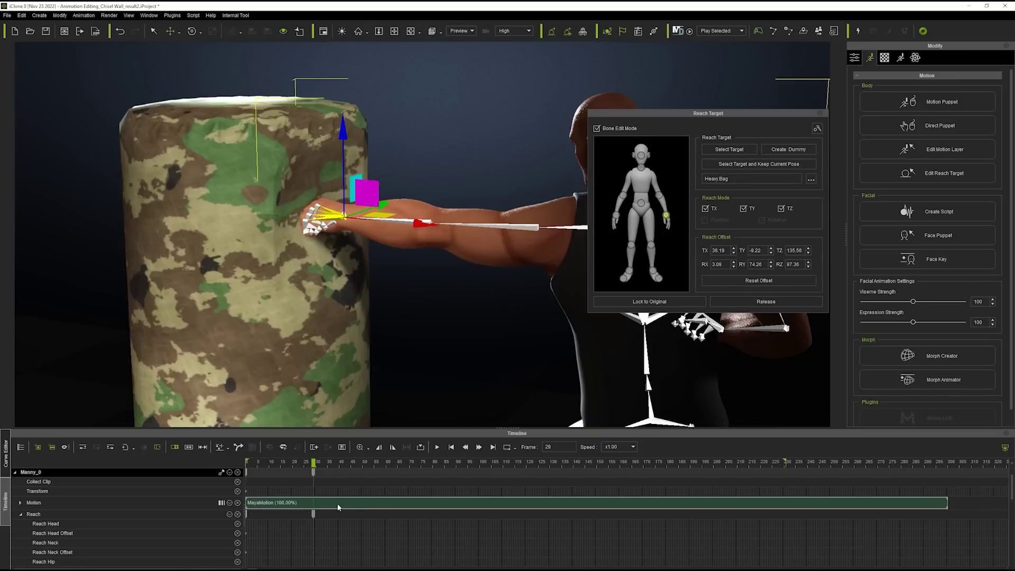
Release the left hand from its reach target at frame 31 and close the reach settings.
scroll(338, 507, "down", 3)
mouse_move(313, 464)
left_mouse_down()
mouse_move(379, 462)
mouse_move(319, 464)
left_mouse_up()
left_click(767, 302)
left_click(318, 514)
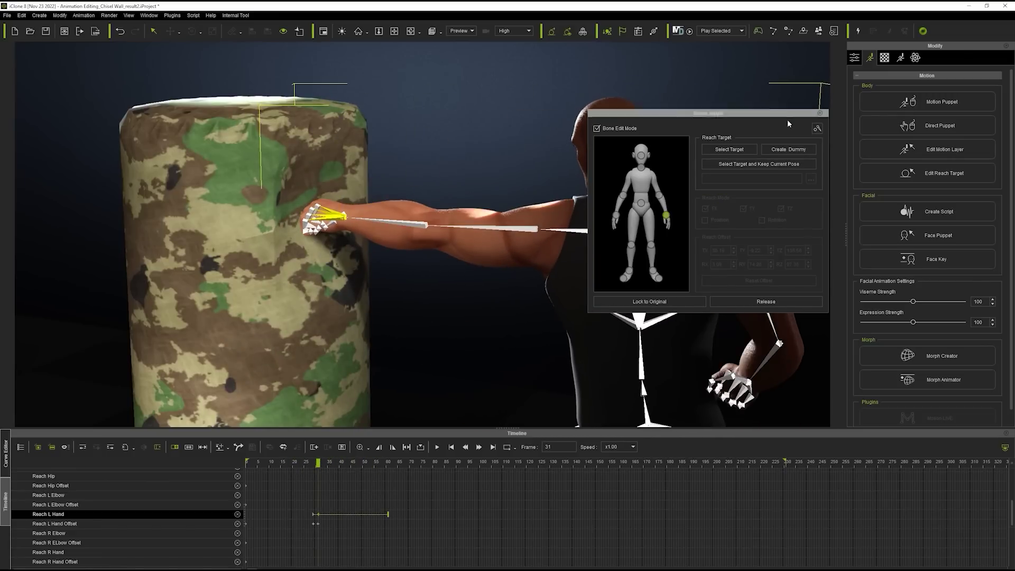
left_click(820, 114)
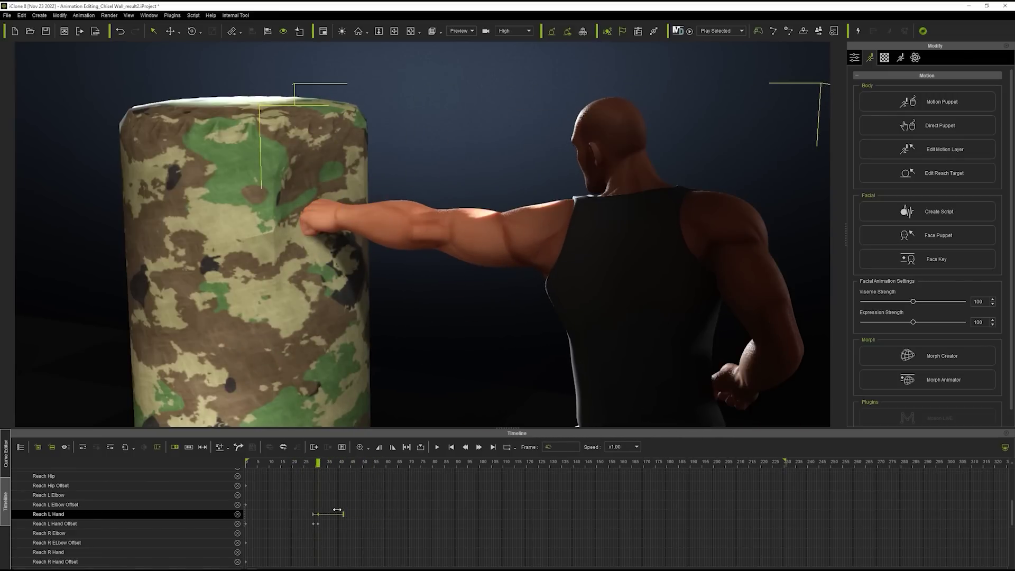
Adjust the transition into the first Reach L Hand key around the punch and play the motion to check it.
mouse_move(318, 464)
left_mouse_down()
mouse_move(340, 463)
mouse_move(269, 464)
mouse_move(316, 465)
left_mouse_up()
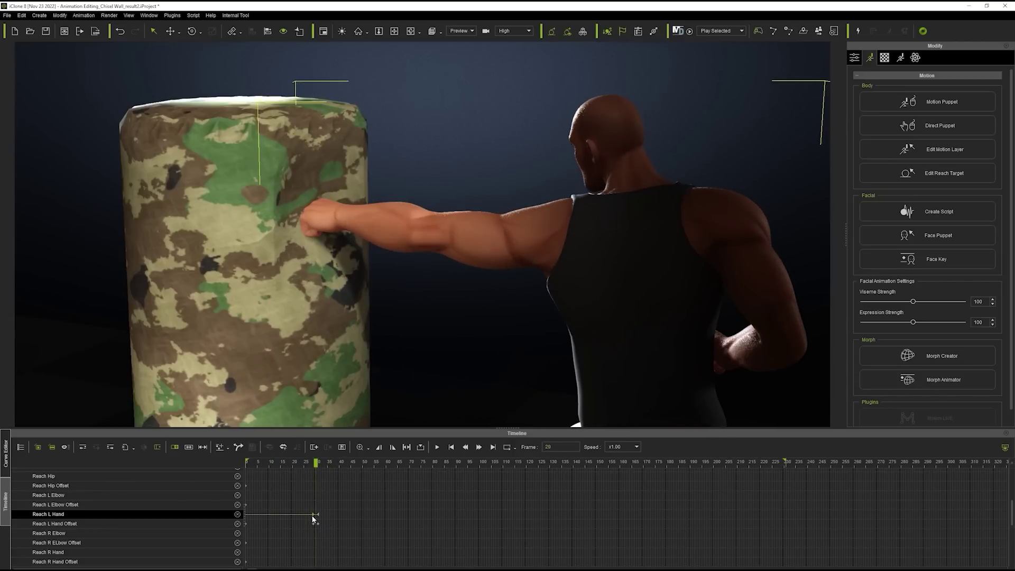
mouse_move(313, 514)
left_mouse_down()
mouse_move(358, 515)
mouse_move(307, 517)
mouse_move(315, 515)
left_mouse_up()
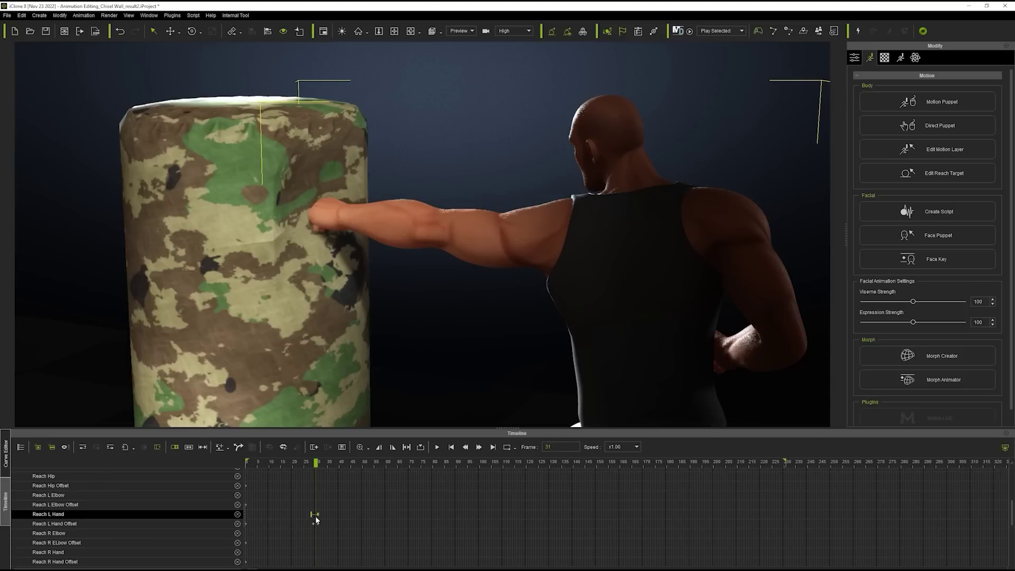
left_click_drag(269, 464, 377, 461)
left_click(436, 447)
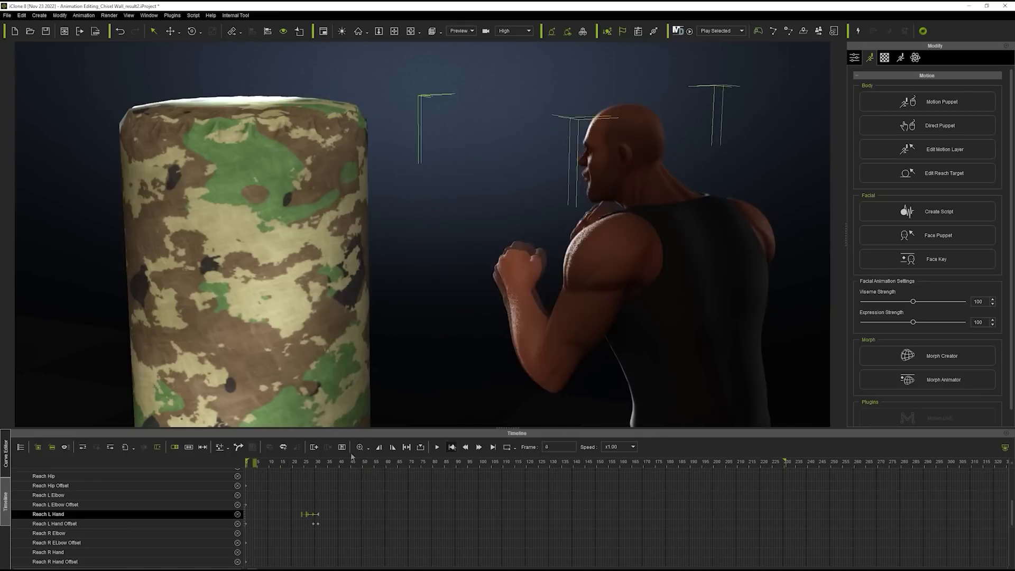